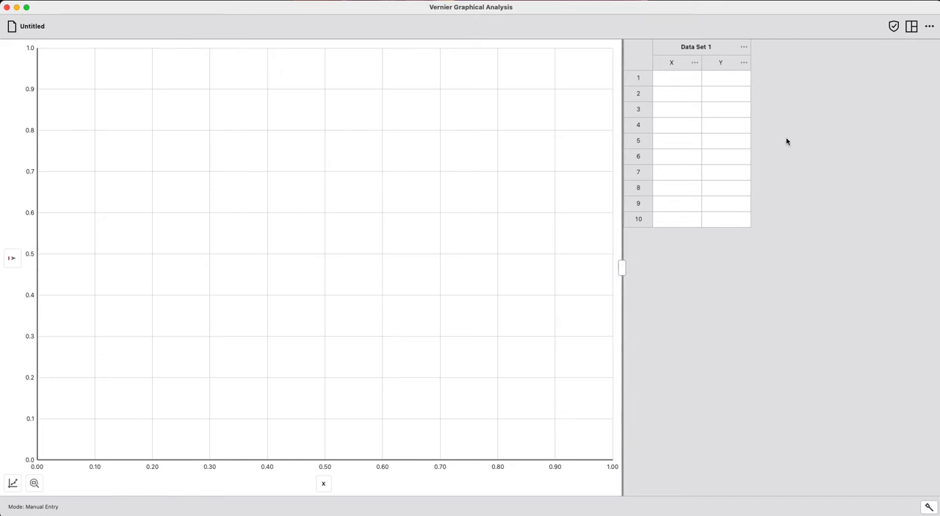
- Hide and restore the graph, and do the same with the data table, using the view options
click(911, 26)
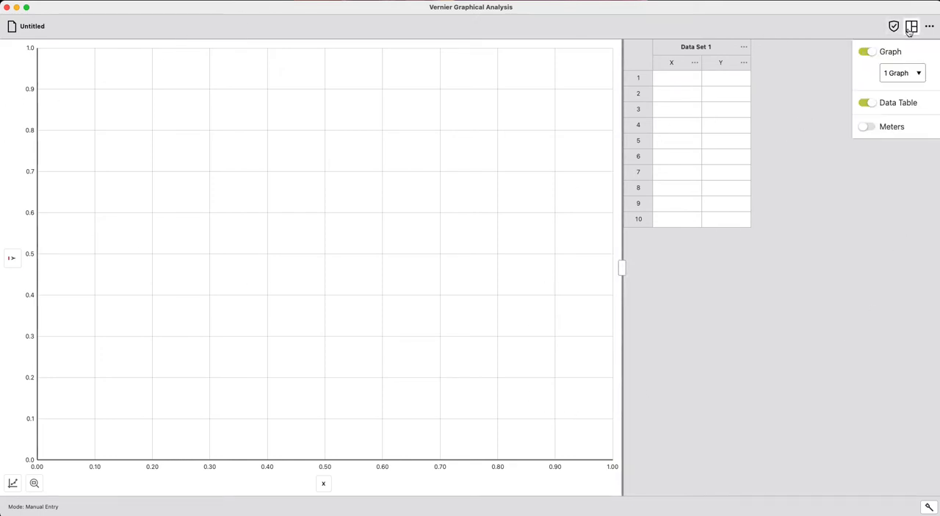
click(864, 51)
click(865, 51)
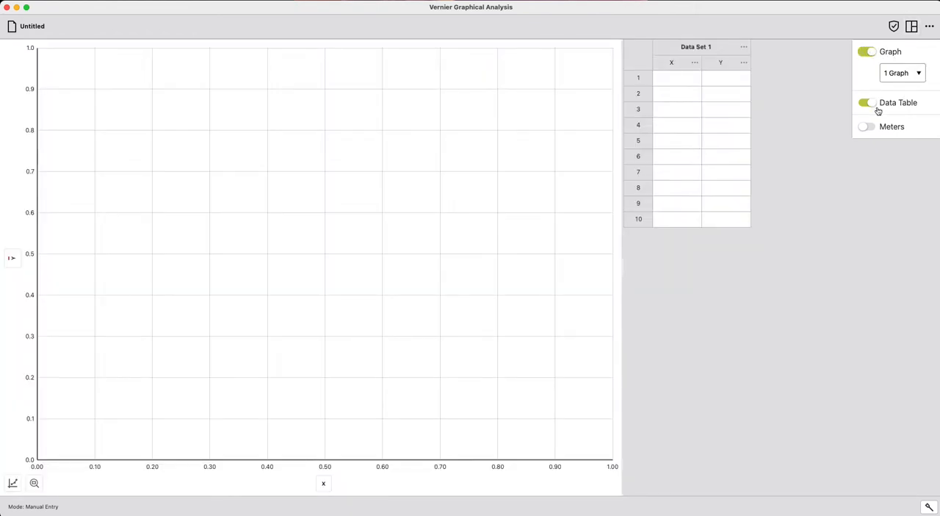
click(870, 104)
click(869, 103)
- Try a layout with 2 graphs and return to 1 graph
click(893, 74)
click(890, 87)
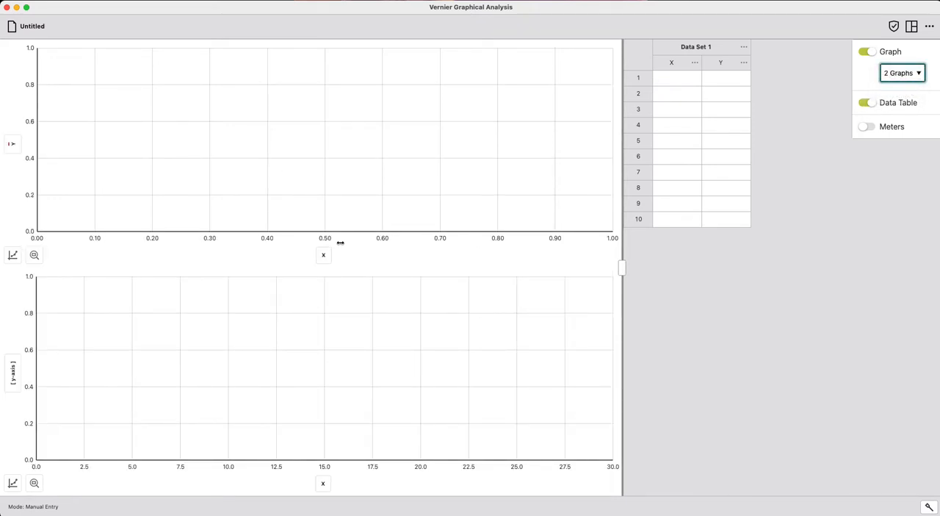
click(891, 77)
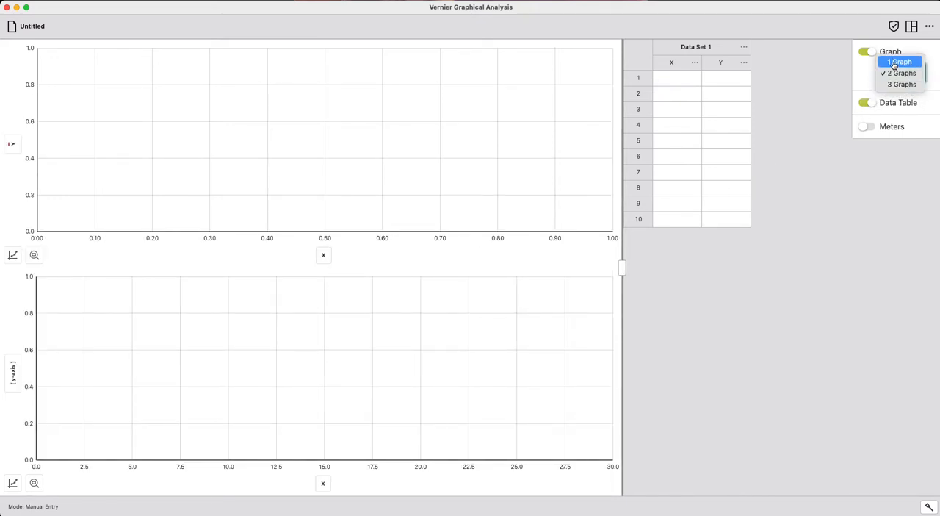
click(898, 62)
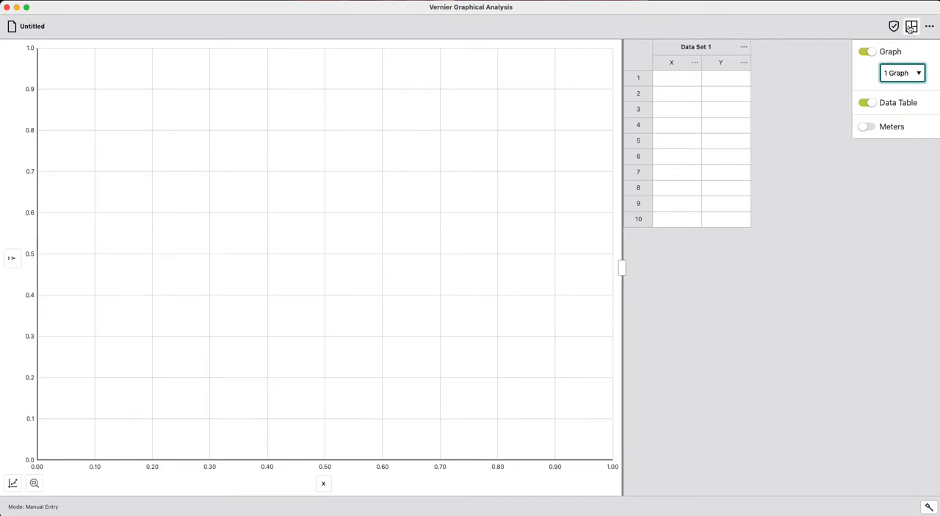
click(910, 27)
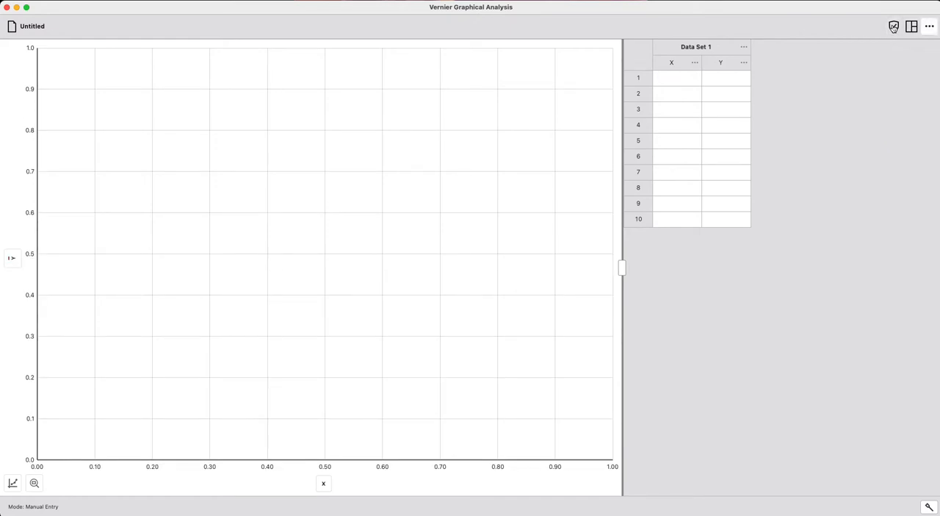
- Open the user manual and return to the data table window
click(893, 27)
key(Escape)
click(929, 26)
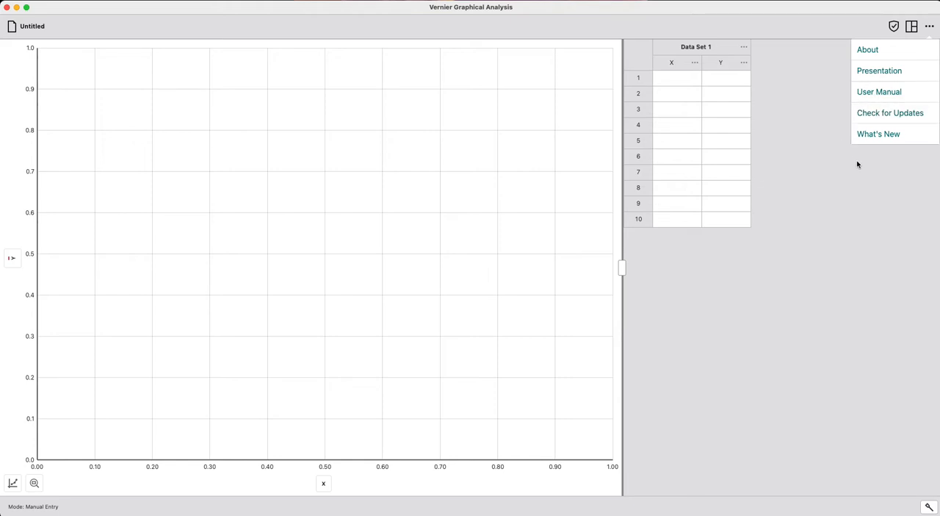
click(896, 93)
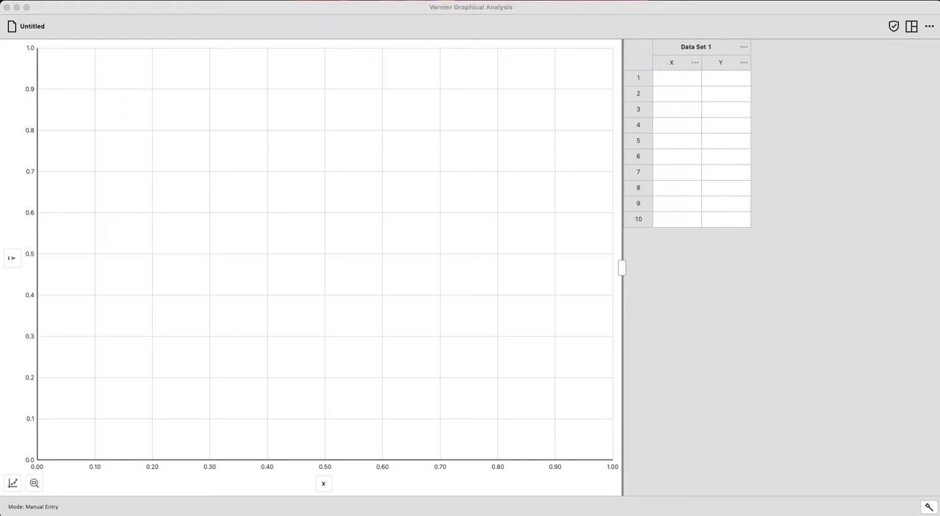
click(686, 254)
- Rename the X column to "Time" with the units "s"
click(693, 63)
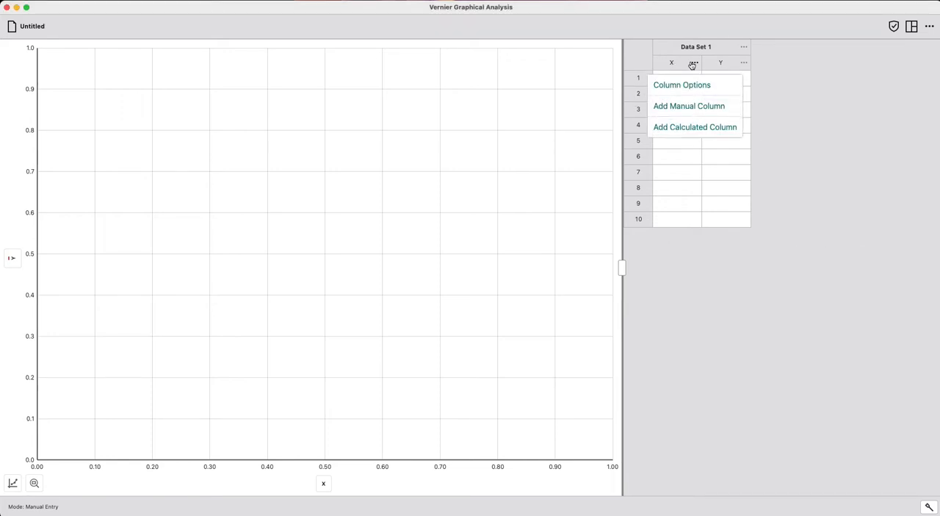
click(863, 77)
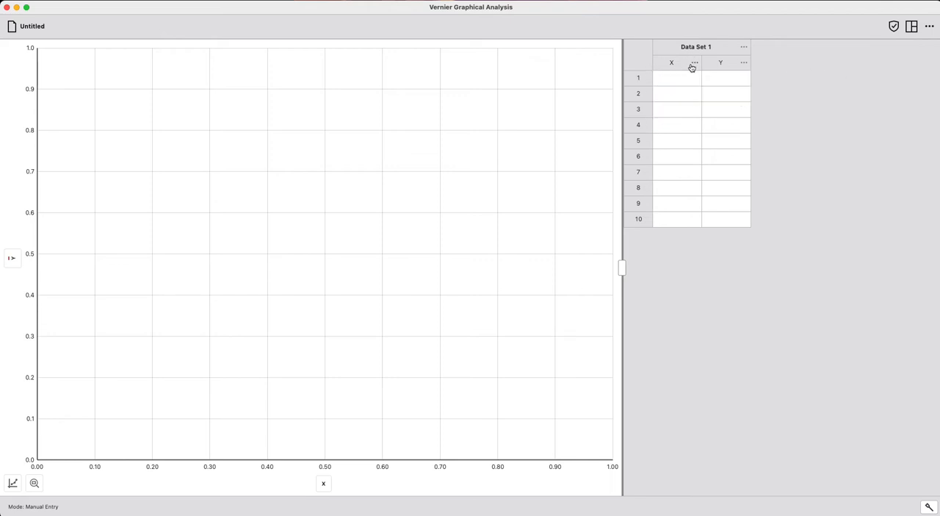
click(695, 64)
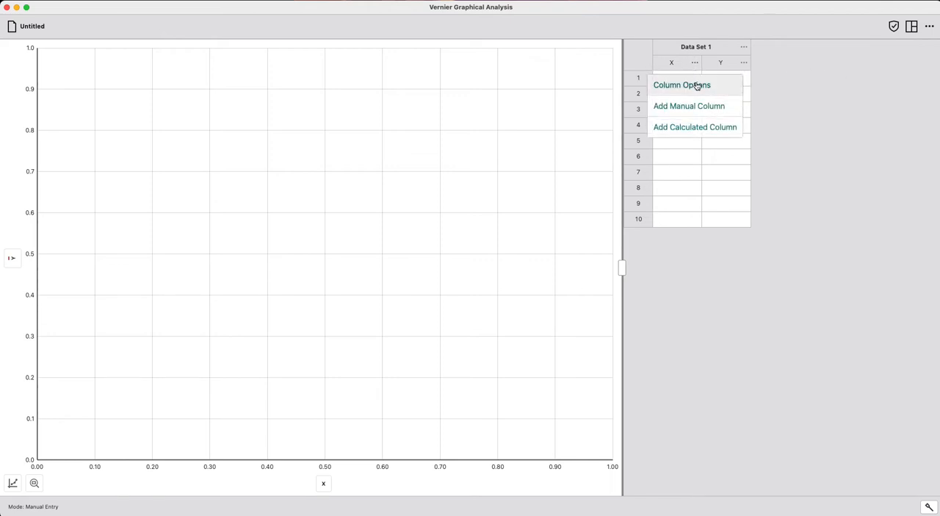
click(697, 85)
click(469, 226)
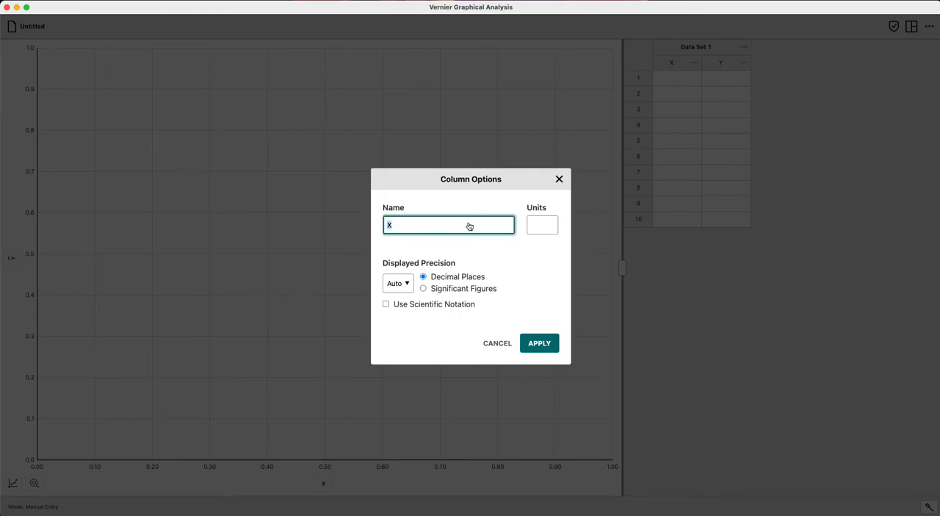
text(Time)
click(542, 226)
text(s)
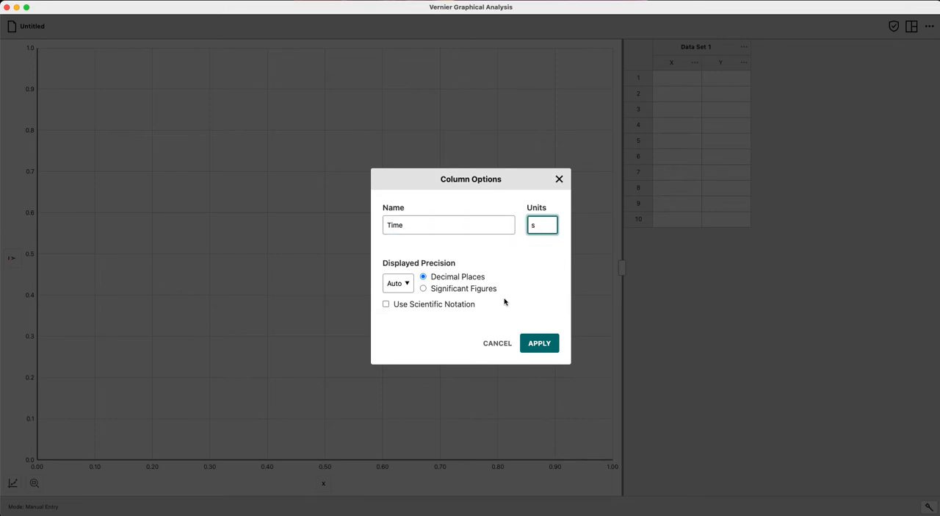
click(538, 343)
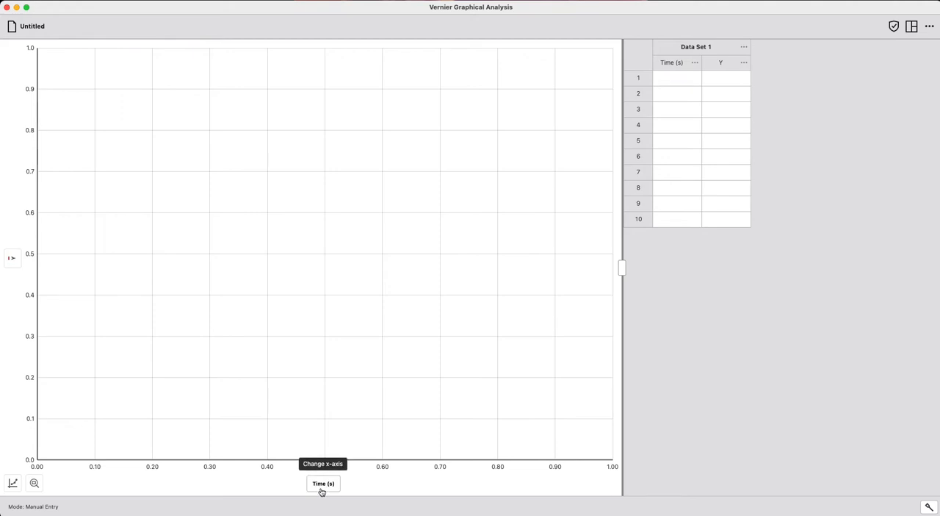
- Rename the Y column to "Position From Whiteboard" with the units "m"
click(742, 63)
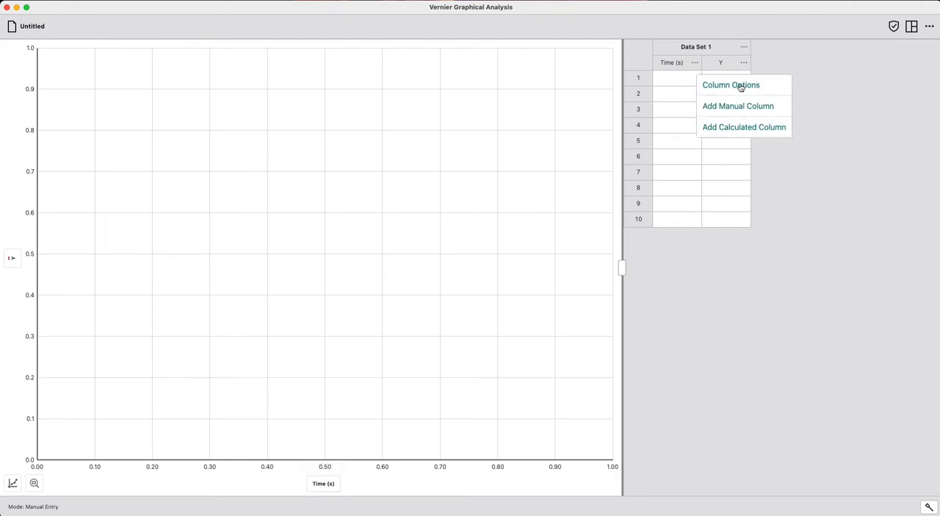
click(740, 86)
click(389, 225)
text(Po)
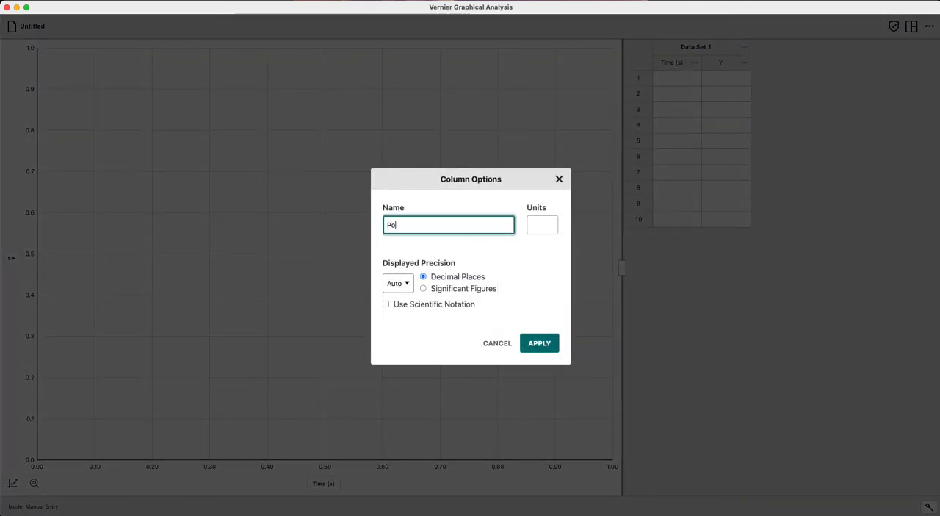
text(sition From Whiteboard)
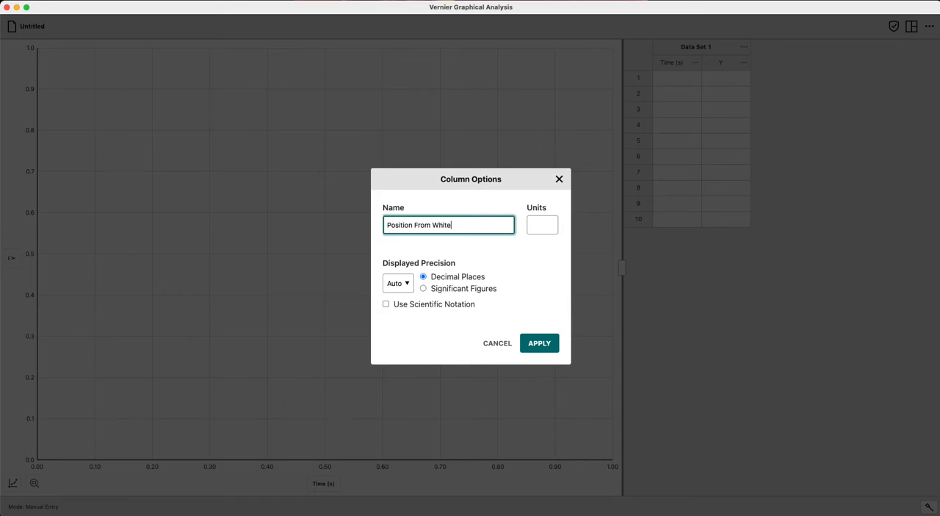
click(538, 228)
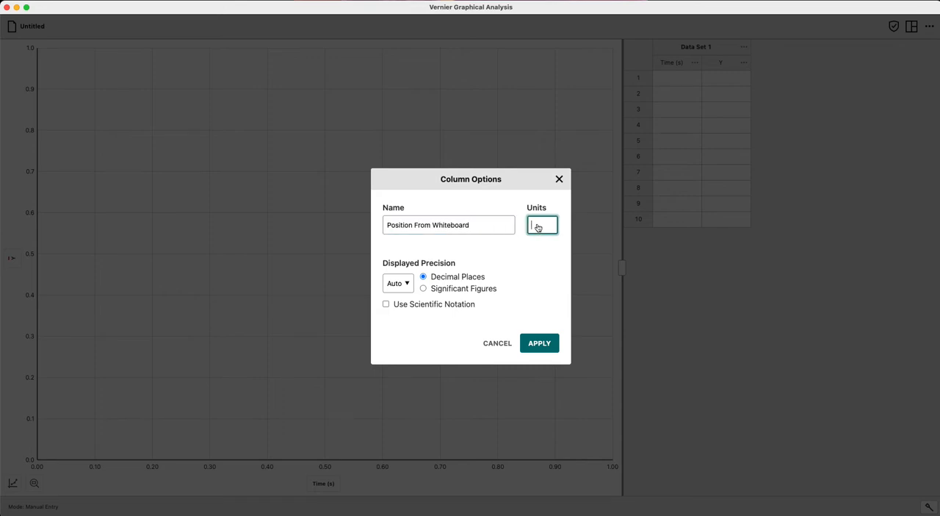
text(m)
click(543, 345)
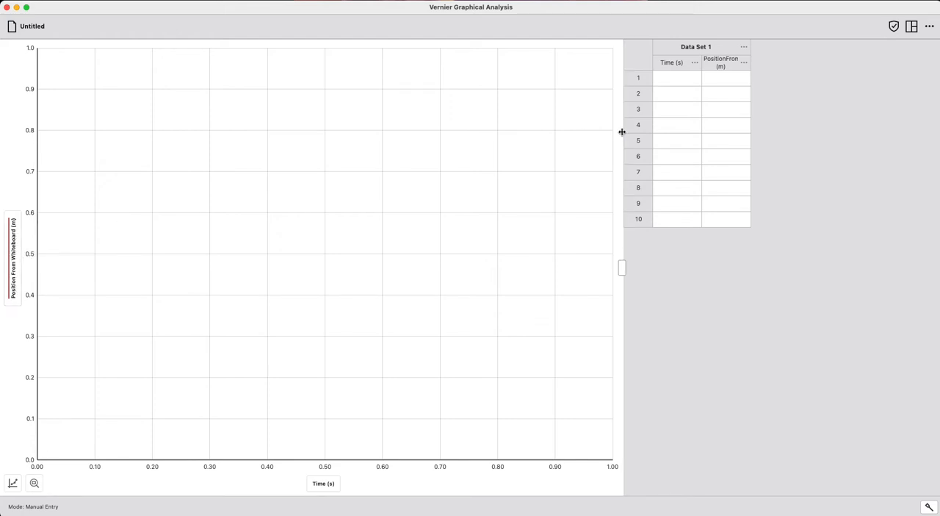
- Fill rows 1 to 10 of the Time column with the values 1 through 10
click(668, 85)
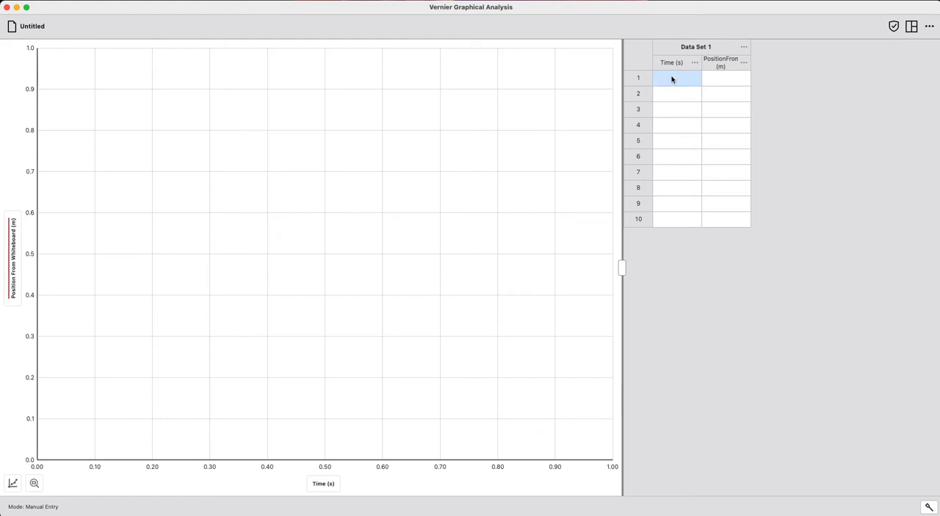
text(1)
key(Tab)
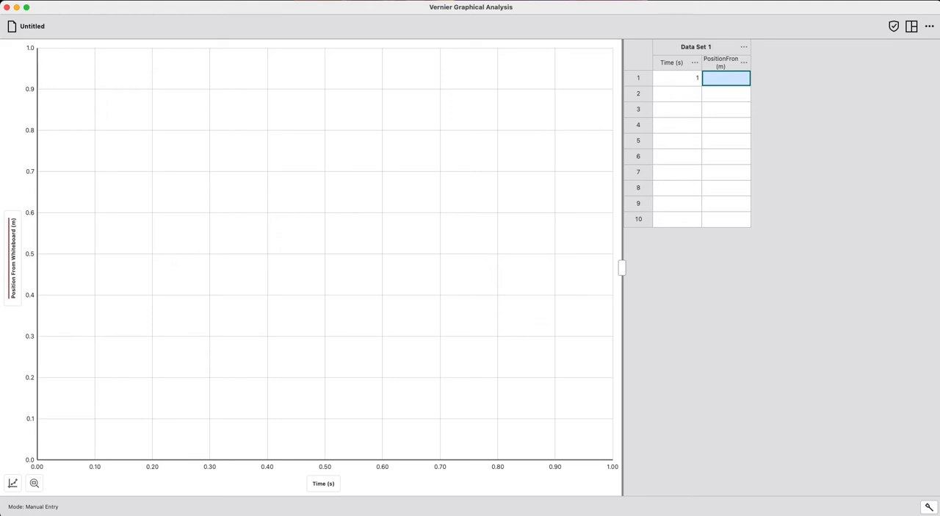
key(Down)
key(Left)
text(2)
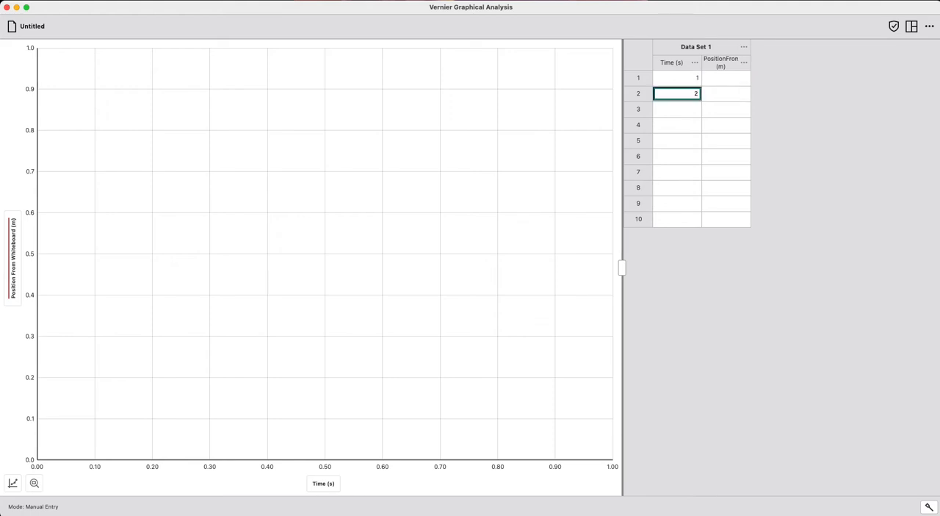
key(Tab)
key(Left)
key(Down)
text(3)
key(Return)
text(4)
key(Return)
text(5)
key(Return)
text(6)
key(Return)
text(7)
key(Return)
text(8)
key(Return)
text(9 )
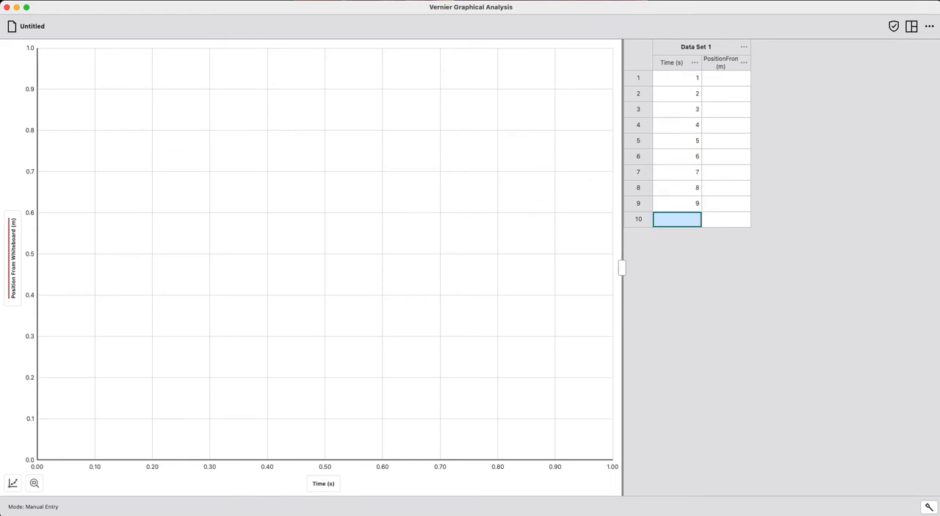
text(10)
- Extend the data table with empty rows down to row 14
key(Tab)
key(Up)
key(Up)
key(Up)
key(Down)
key(Down)
key(Down)
key(Down)
key(Down)
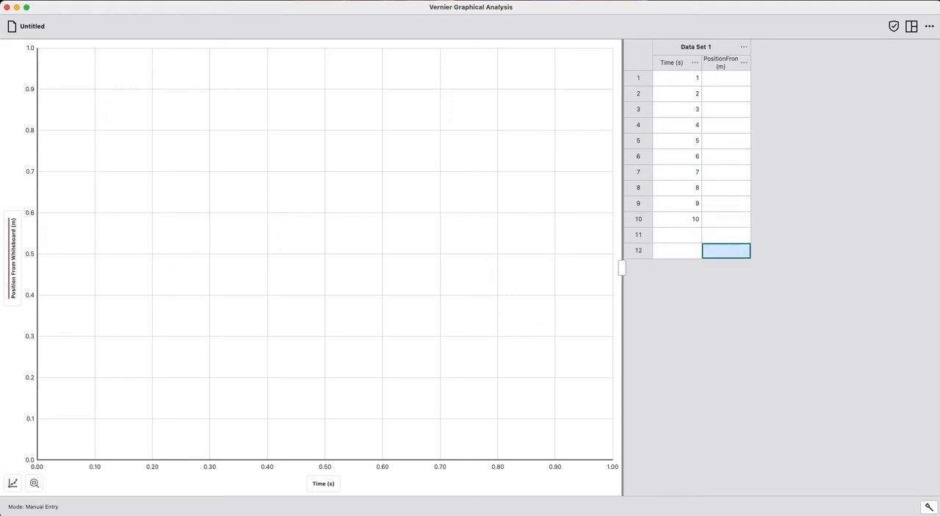
key(Left)
key(Up)
key(Down)
key(Down)
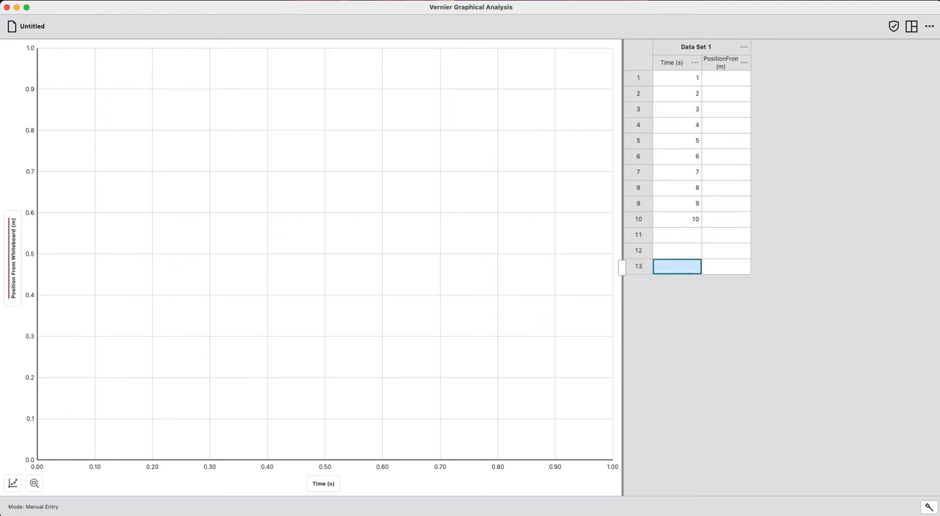
key(Down)
- Fill rows 1 to 10 of the Position From Whiteboard column with 0.5 to 5 in increments of 0.5
key(Up)
key(Up)
key(Up)
key(Right)
key(Up)
key(Up)
key(Up)
key(Up)
key(Up)
key(Up)
key(Up)
key(Up)
key(Up)
key(Up)
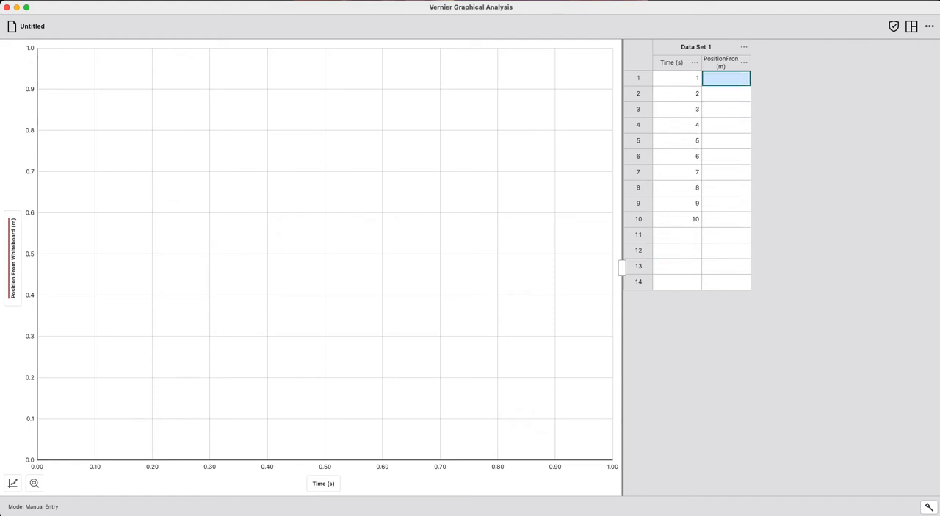
key(Return)
text(.5)
key(Return)
text(1)
key(Return)
text(1.5)
key(Return)
text(2)
key(Return)
text(2.5)
key(Return)
text(3)
key(Return)
text(3.5)
key(Return)
text(4)
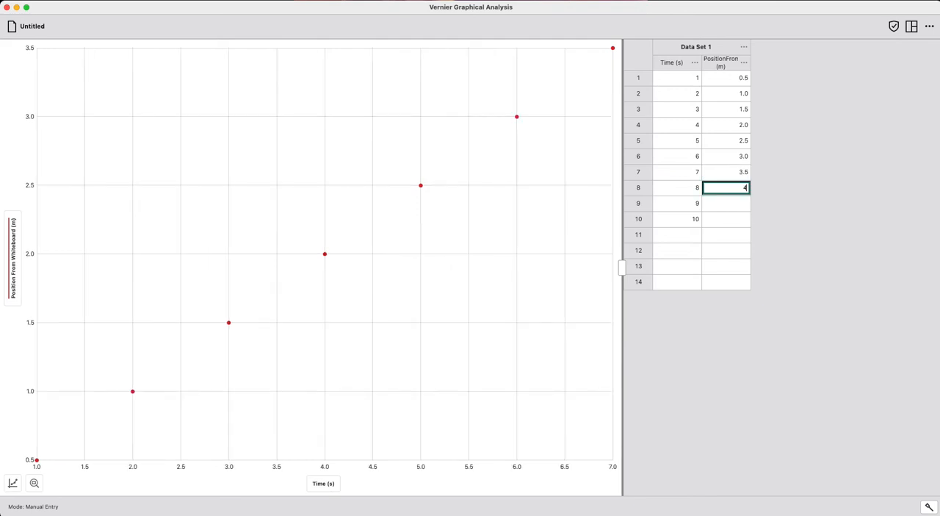
key(Return)
text(4.5)
key(Return)
text(5)
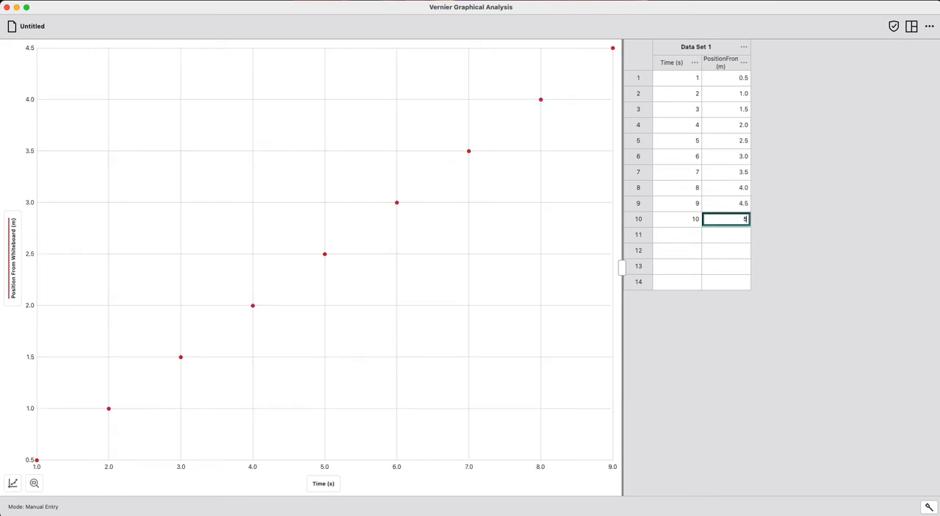
key(Return)
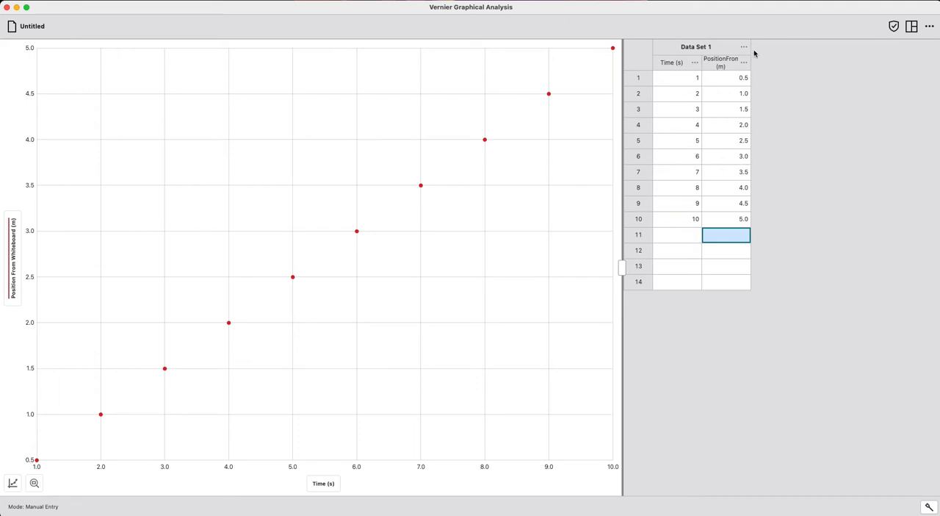
- Change the position values in rows 1 to 5 to 0.4, 1.2, 1.7, 2.1 and 2.4
click(741, 78)
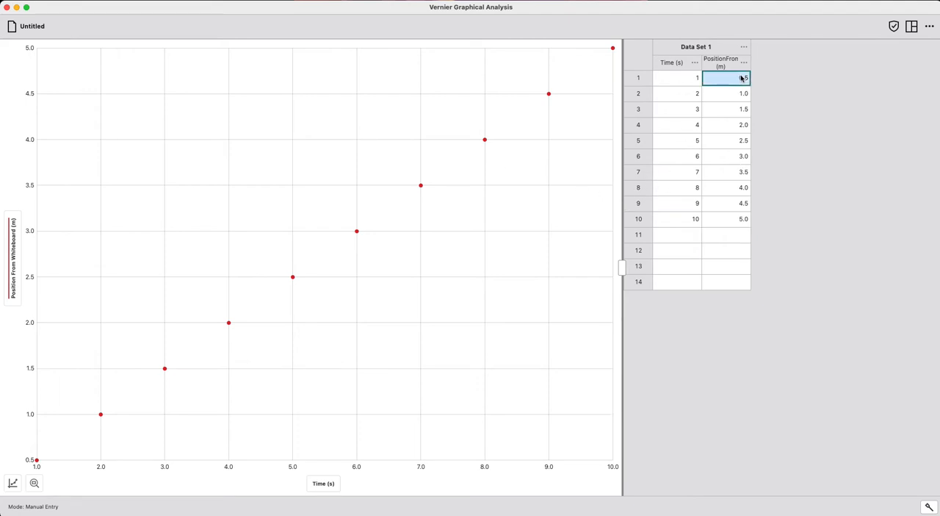
key(Tab)
click(738, 79)
text(0.4)
key(Return)
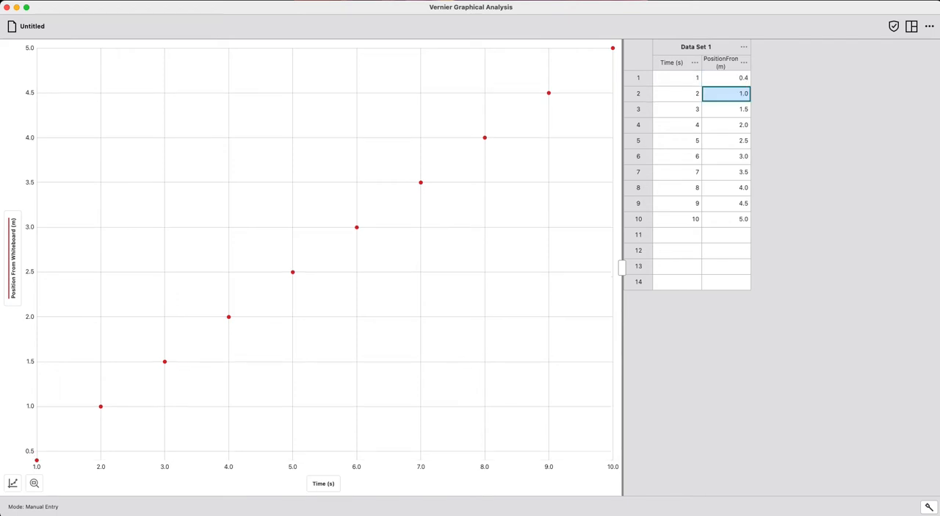
text(1)
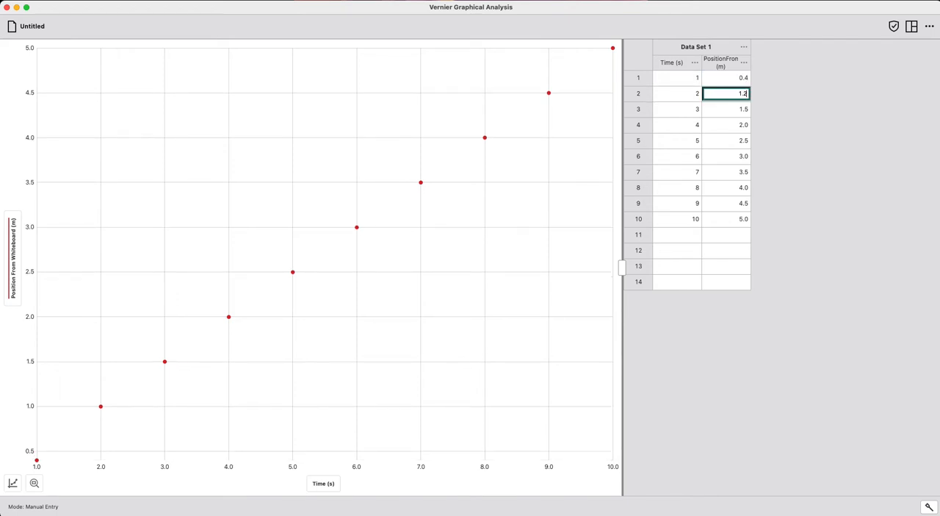
key(Return)
text(1.7)
key(Return)
text(2)
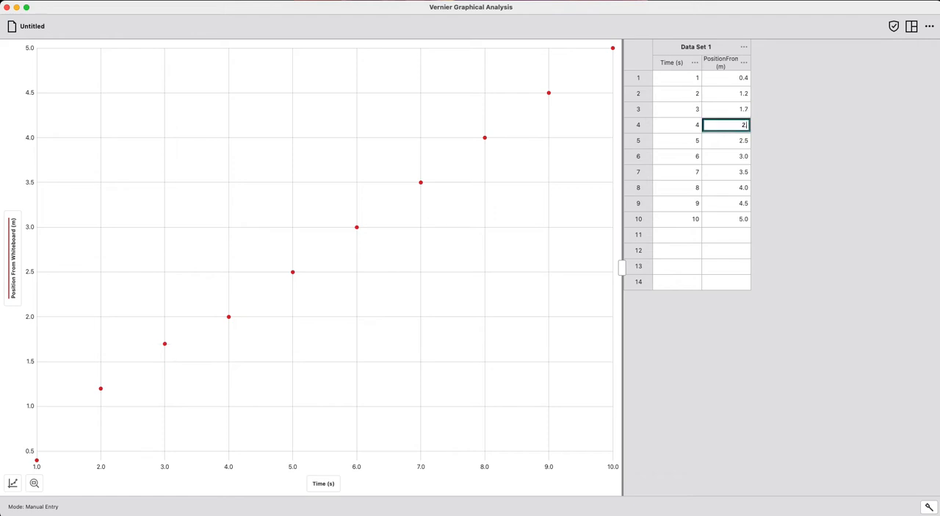
text(.1)
key(Return)
text(2)
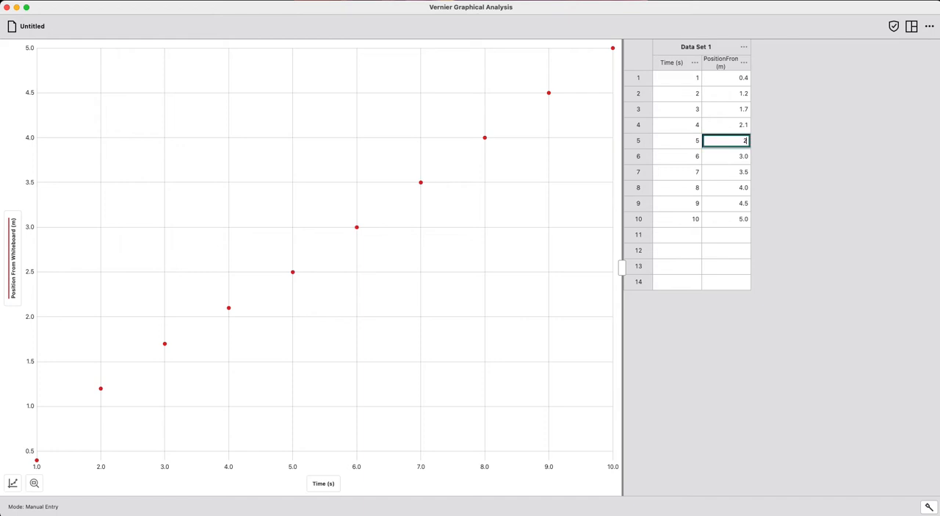
text(.4)
key(Return)
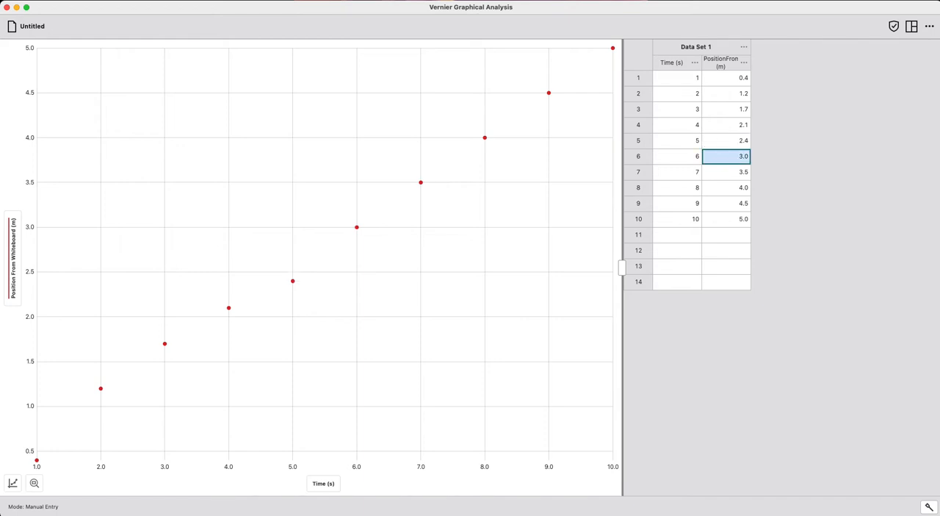
- Change the position values in rows 6 to 10 to 2.9, 3.6, 3.9, 4.7 and 5.2
text(3)
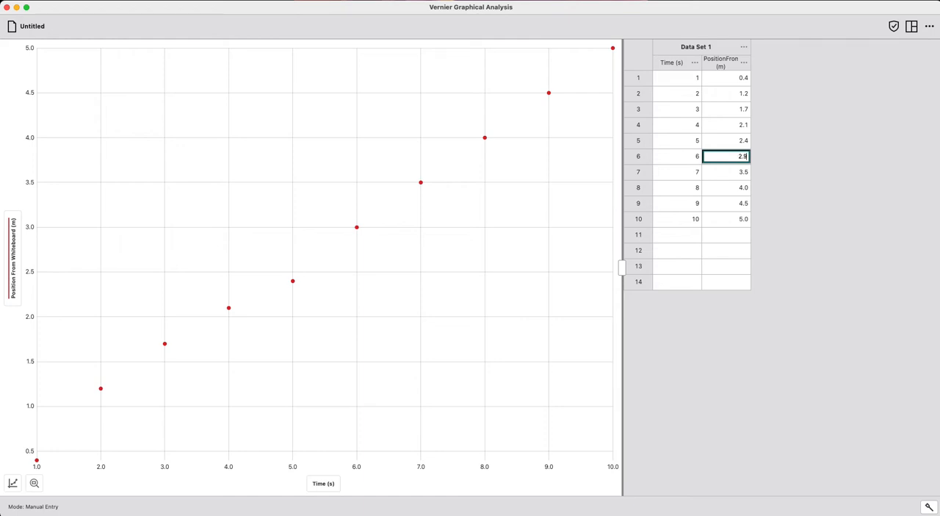
key(Return)
text(3.6)
key(Return)
text(4)
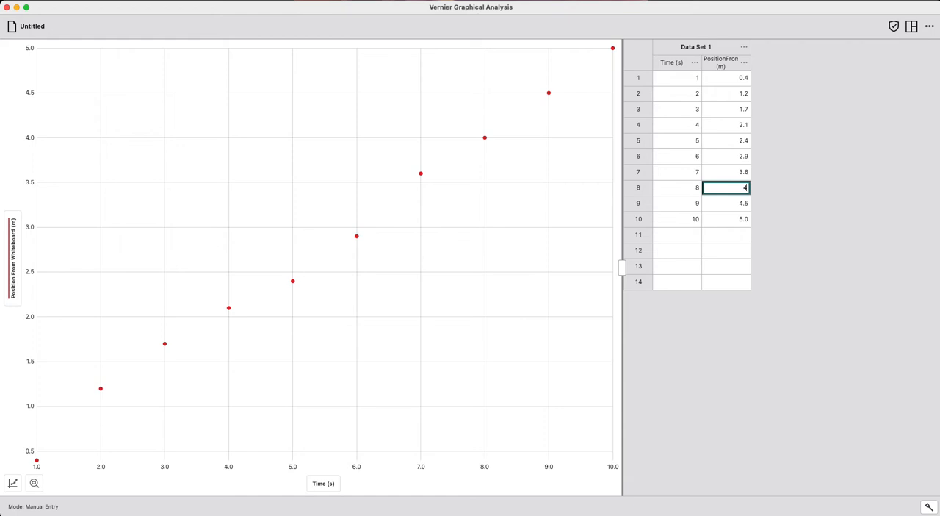
text(.9)
key(Return)
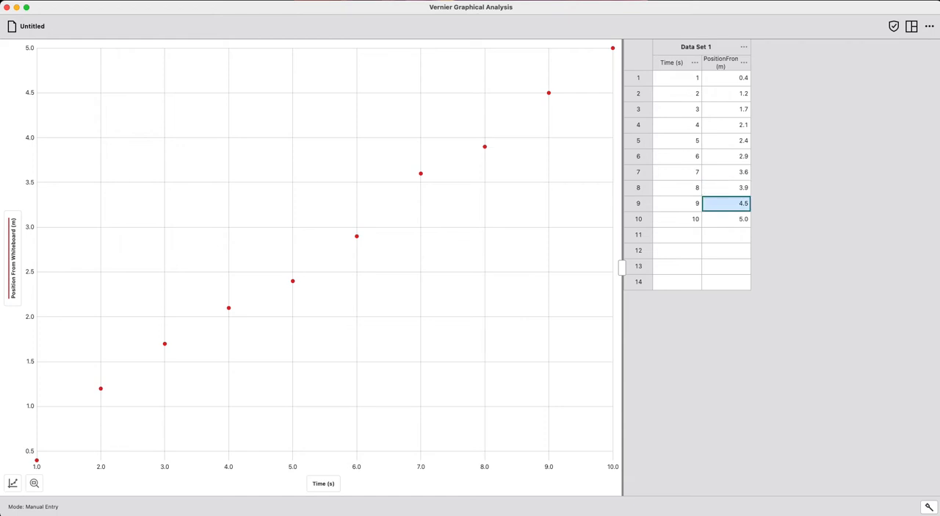
text(4.7)
key(Return)
text(5.2)
key(Return)
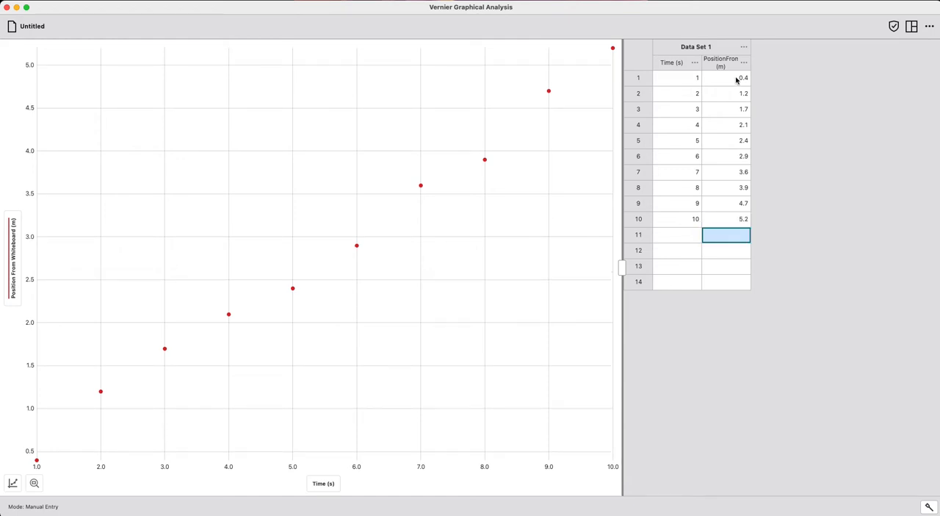
click(808, 329)
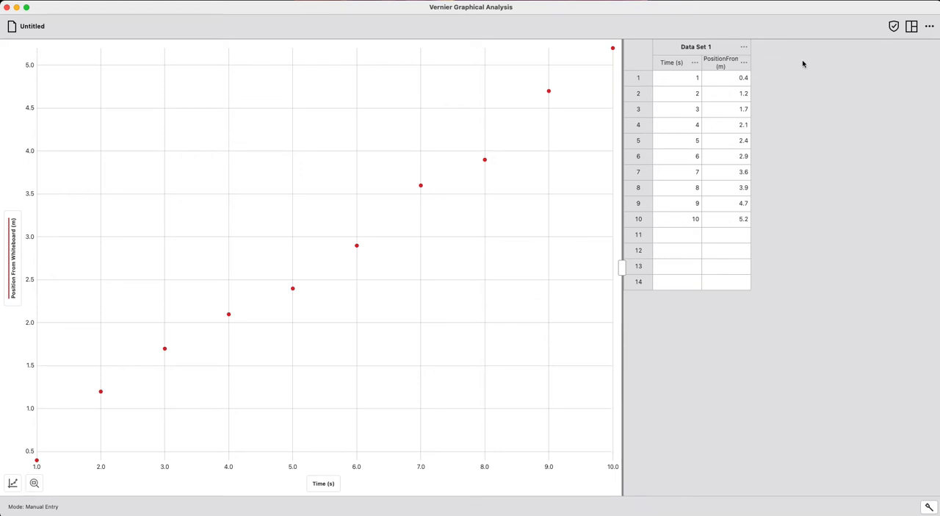
- Add a new data set to the table beside Data Set 1
click(742, 49)
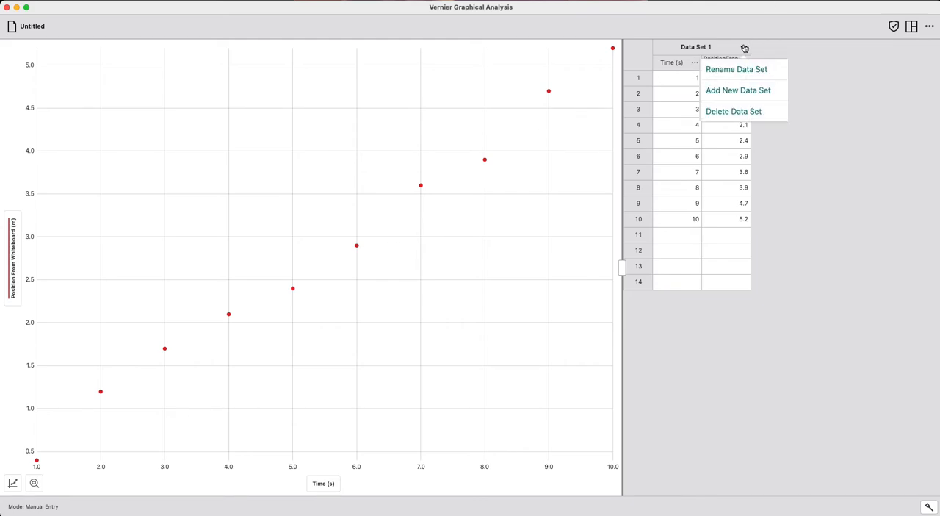
click(724, 46)
click(742, 48)
click(754, 91)
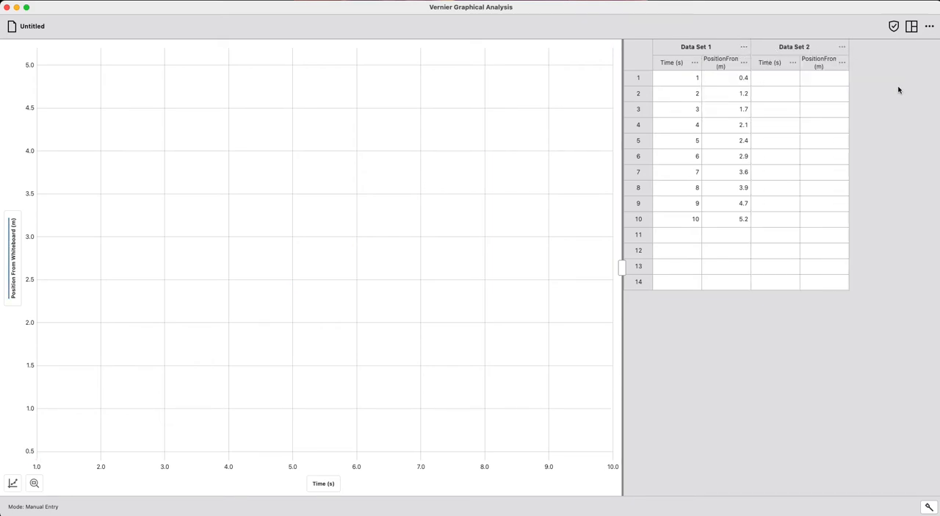
- Fill rows 1 to 10 of Data Set 2's Time column with the values 1 through 10
click(771, 87)
click(771, 85)
text(1 2 3 4 5 6 7 8 9 10)
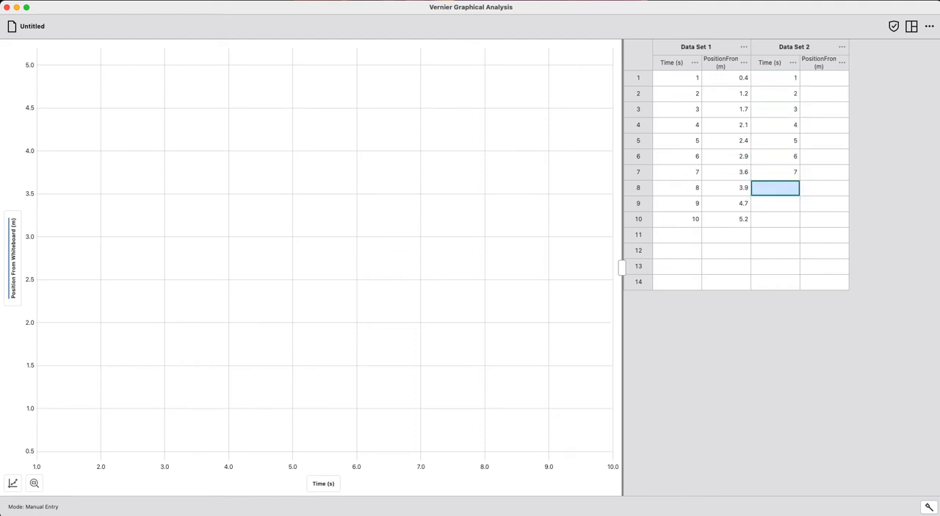
- Enter 1.4, 2.2, 2.7, 3.1 and 3.4 in rows 1 to 5 of Data Set 2's position column
key(Tab)
key(Up)
key(Up)
key(Up)
key(Up)
key(Up)
key(Up)
key(Up)
key(Up)
key(Up)
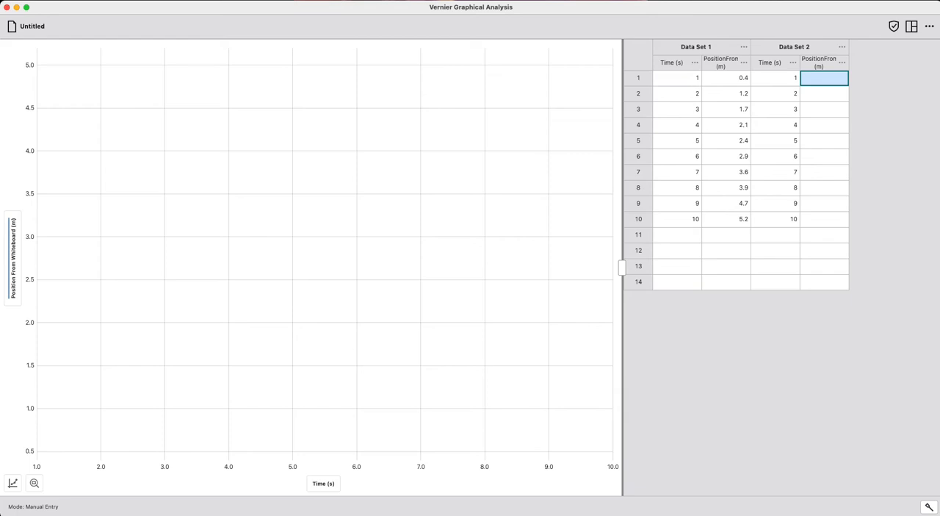
text(1.4)
key(Return)
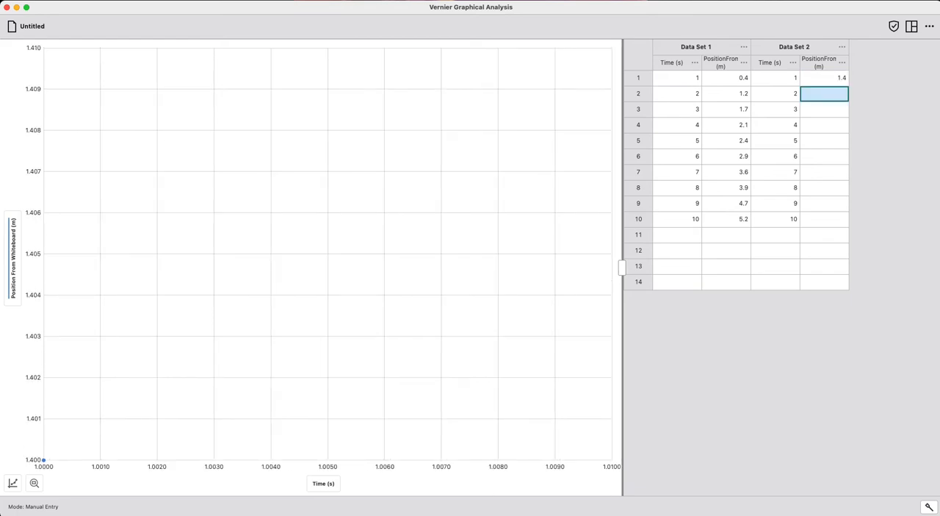
text(2)
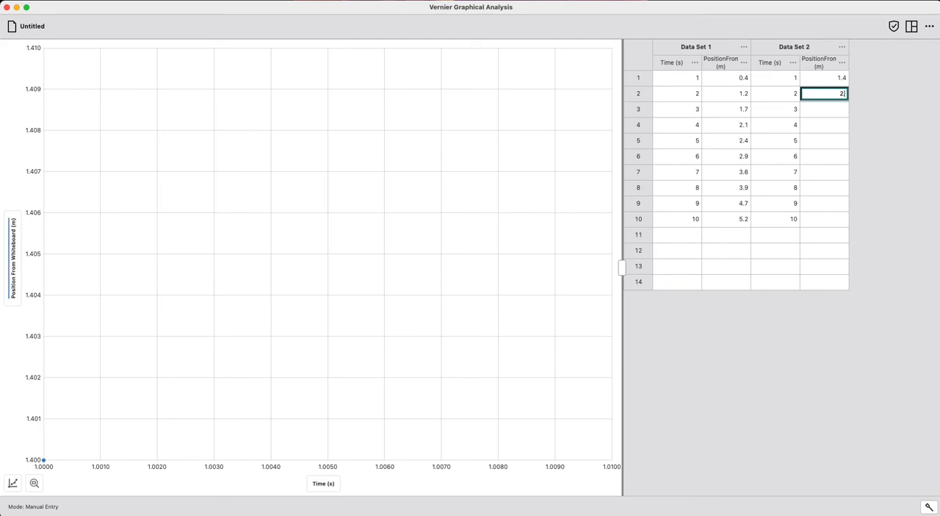
text(.2)
key(Return)
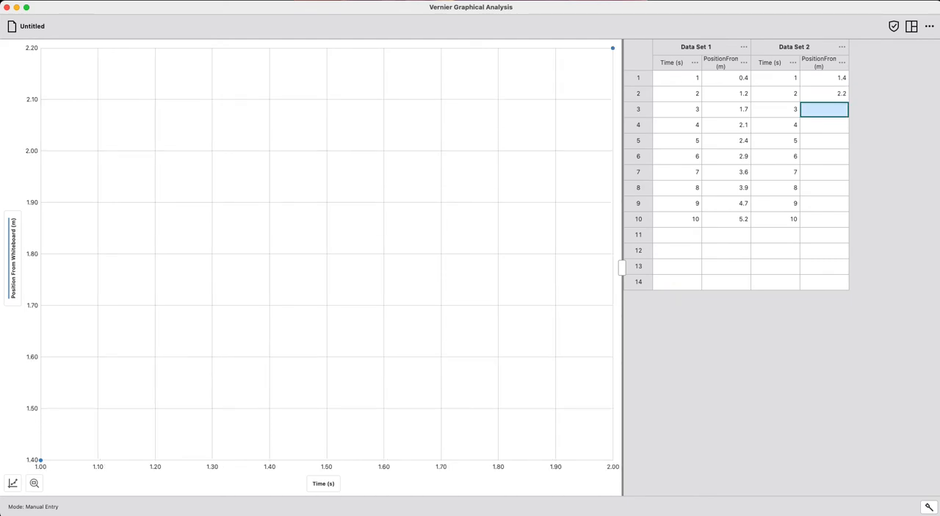
text(2.7)
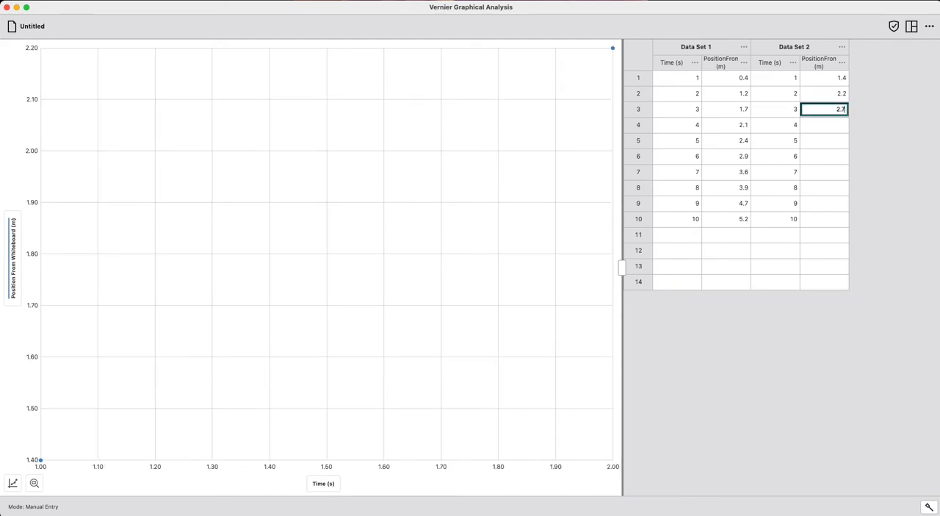
key(Return)
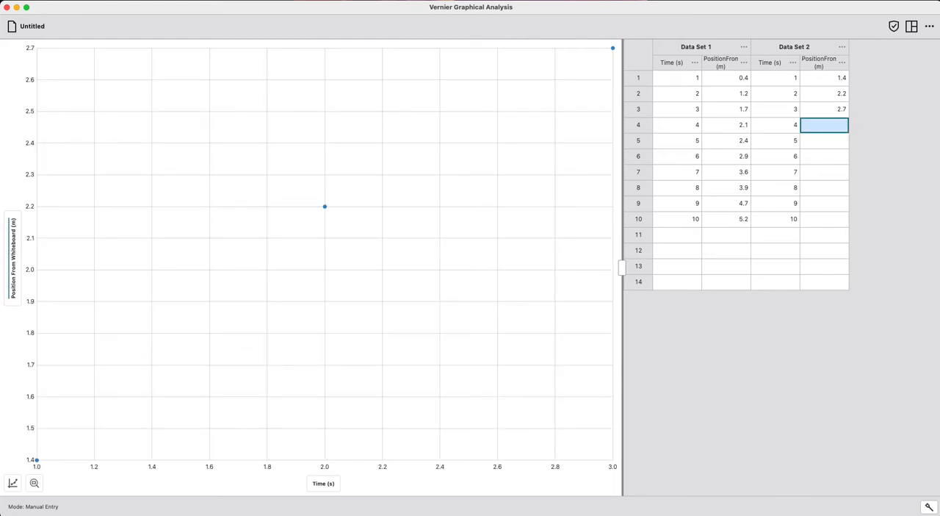
text(3.1)
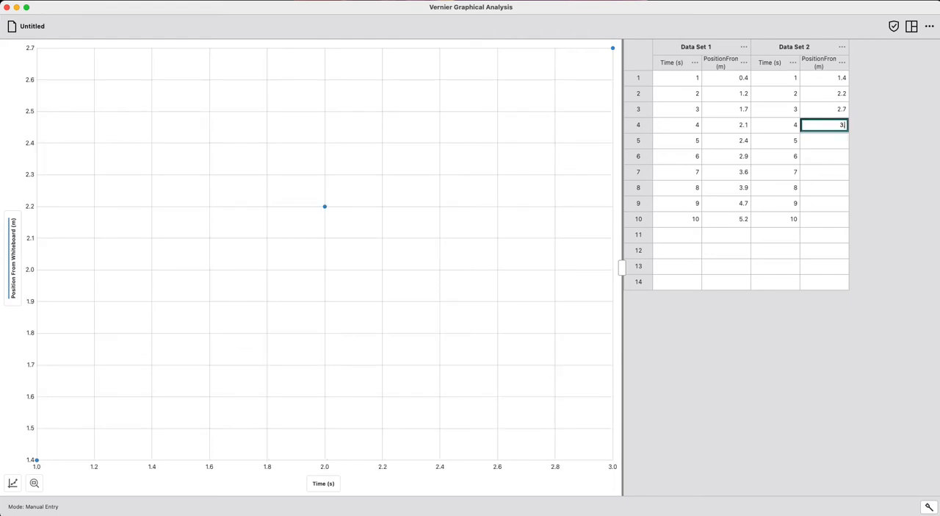
key(Return)
text(3.4)
key(Return)
- Enter 3.9, 4.6, 4.9, 5.7 and 6.2 in rows 6 to 10 of Data Set 2's position column
text(3)
text(.9)
key(Return)
key(Return)
text(4.9)
key(Return)
text(5.7)
key(Return)
text(6.2)
key(Return)
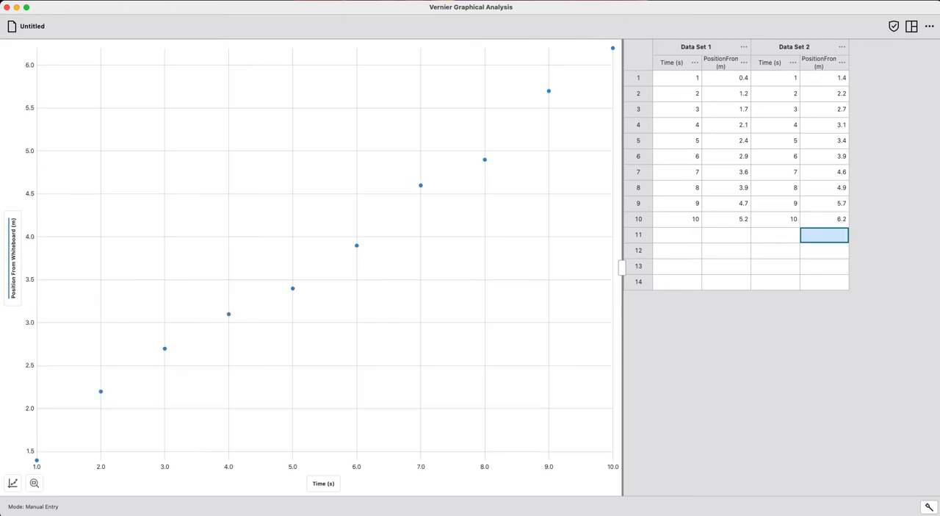
click(700, 406)
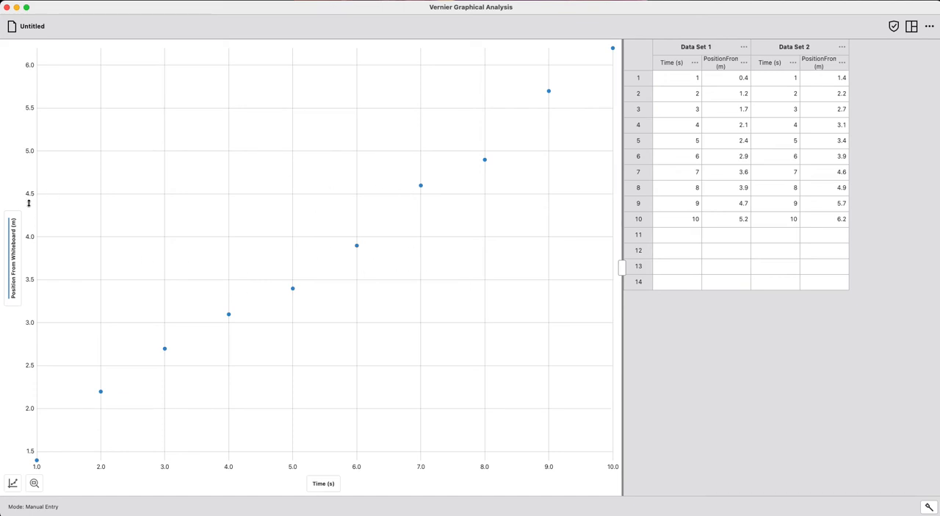
- Show both Data Set 1 and Data Set 2 on the graph's y-axis
click(14, 249)
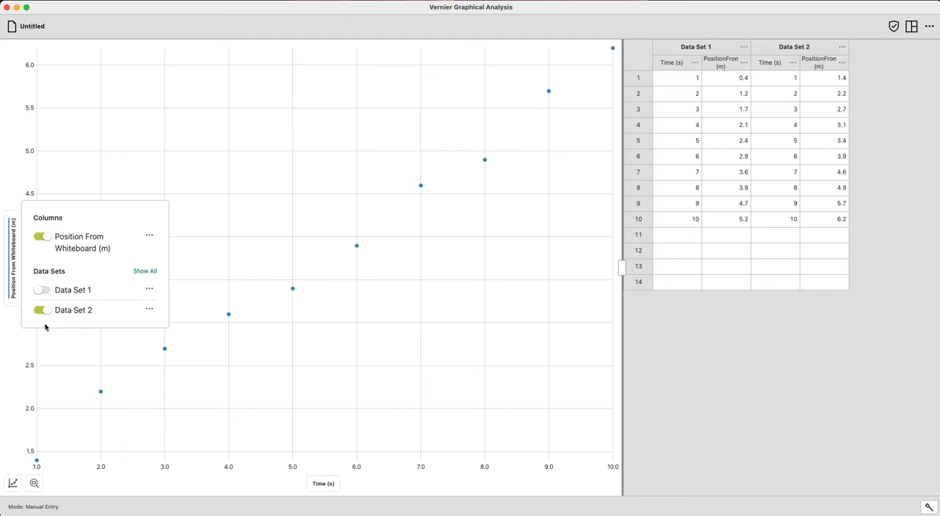
click(18, 267)
click(16, 263)
click(42, 290)
click(46, 291)
click(46, 290)
click(42, 310)
click(42, 310)
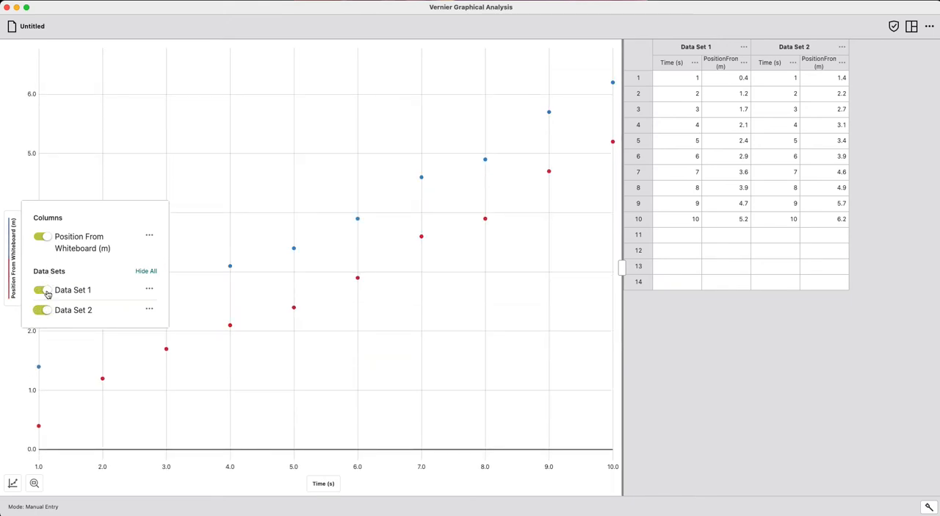
click(360, 142)
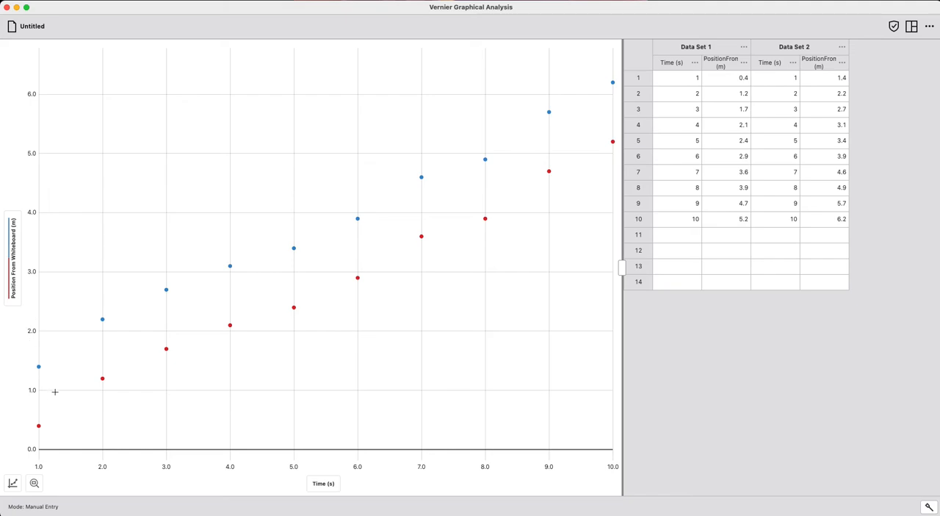
- Turn the graph legend on and back off
click(12, 484)
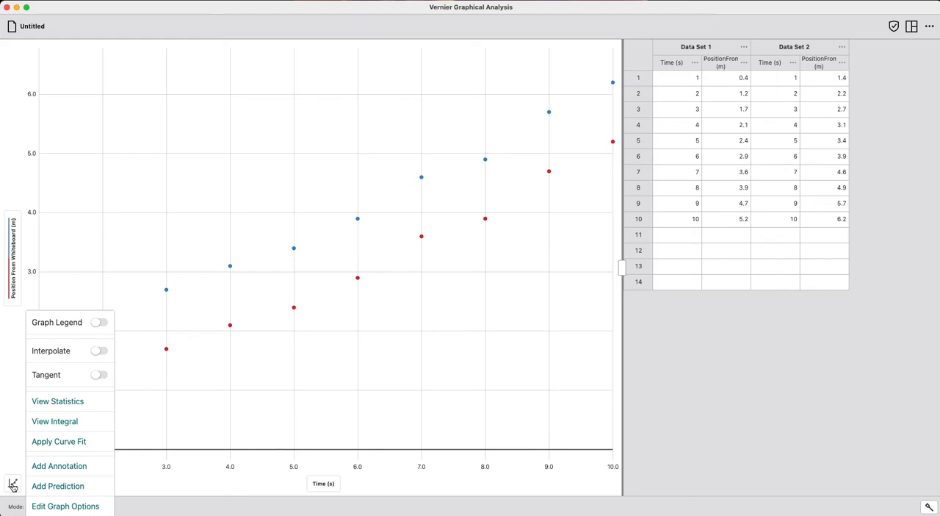
click(100, 324)
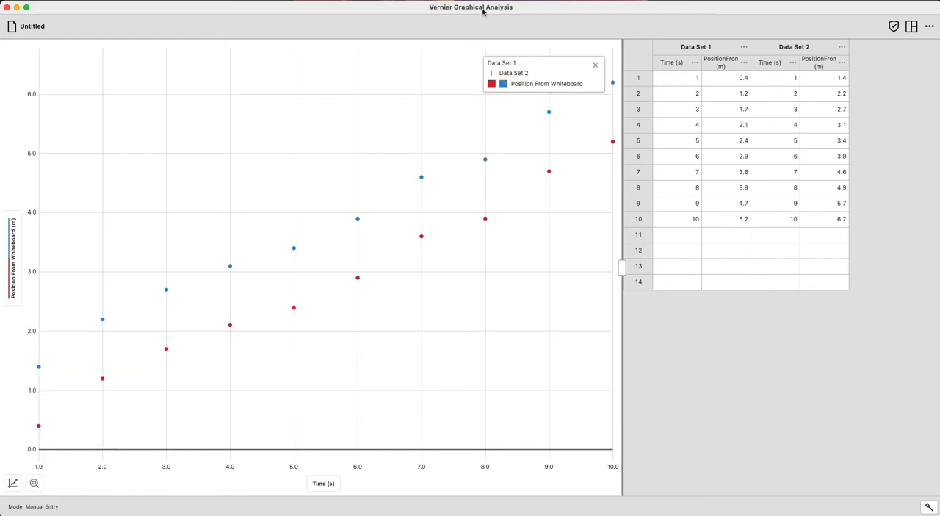
click(12, 482)
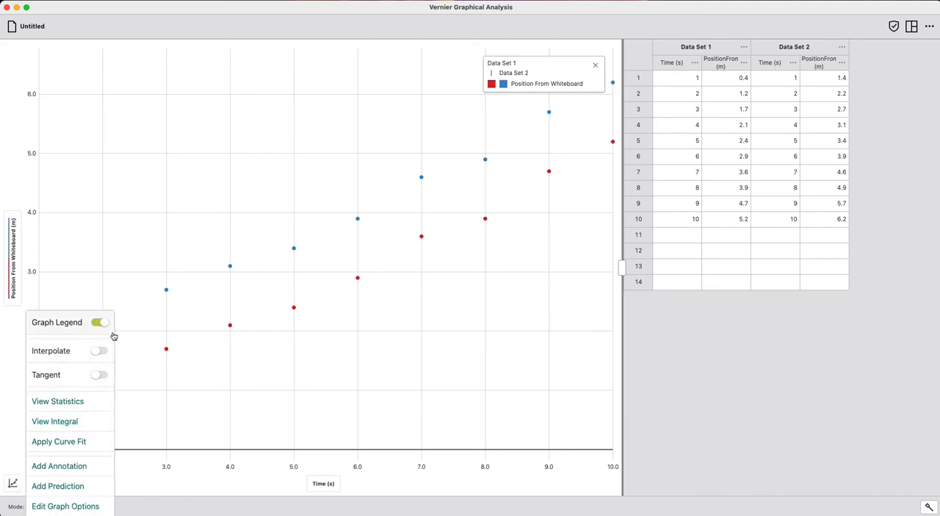
click(100, 323)
- Set the graph title to "Position from Whiteboad vs. Time for Buggy to travel"
click(13, 482)
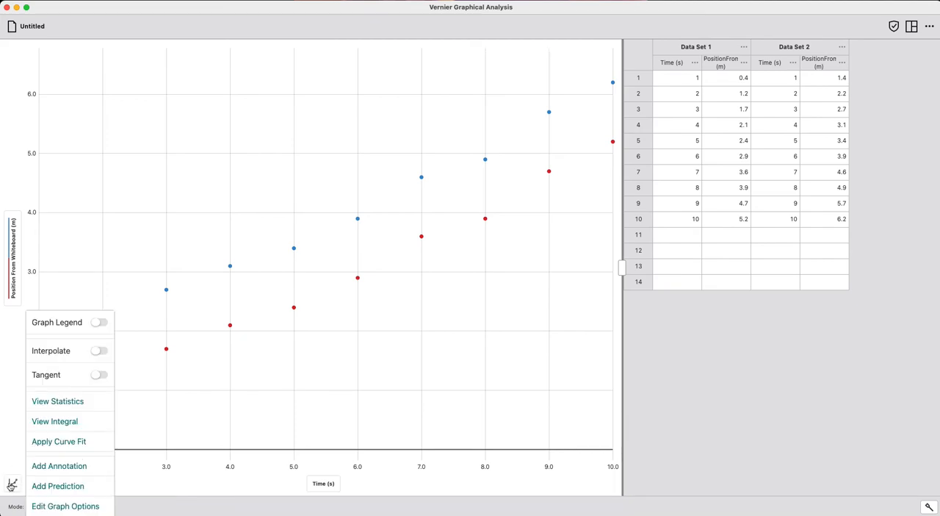
click(64, 506)
click(103, 336)
text(Position from Whiteboad vs. Time of)
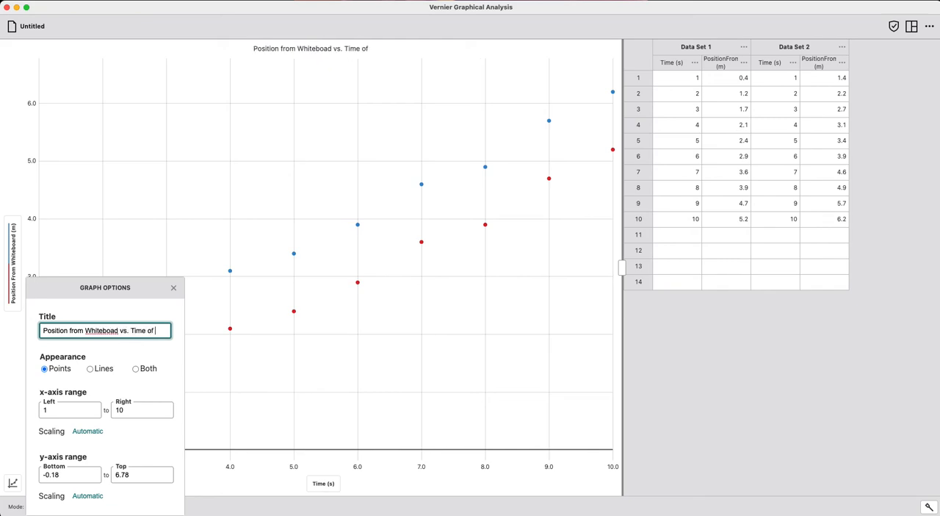
key(BackSpace)
key(BackSpace)
text(for Buggy t)
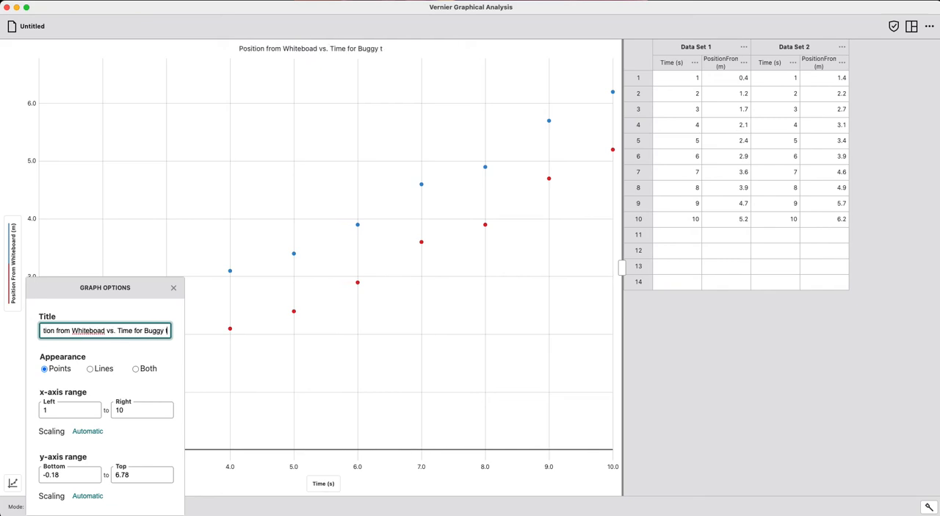
text(o travel)
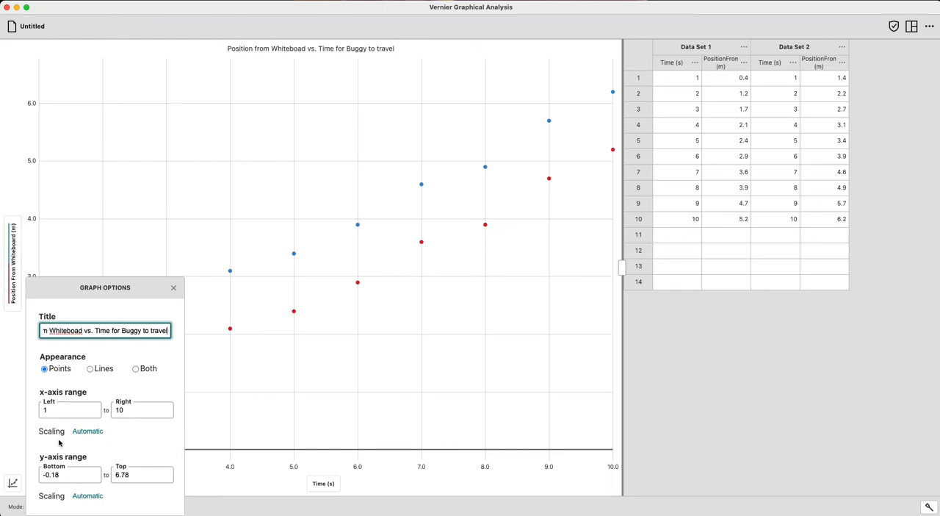
- Try the Lines appearance, return the graph to Points, and set the y-axis scaling to Always Show 0
click(94, 368)
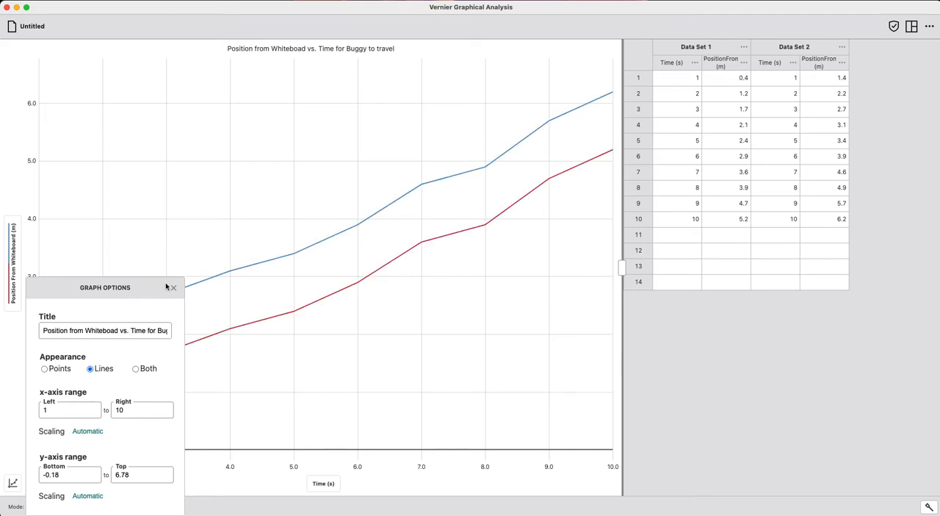
click(62, 371)
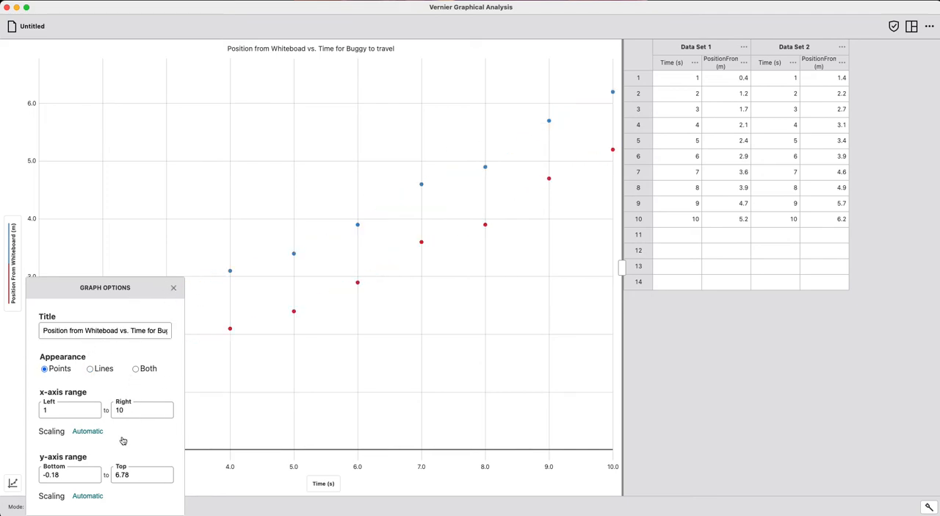
click(88, 496)
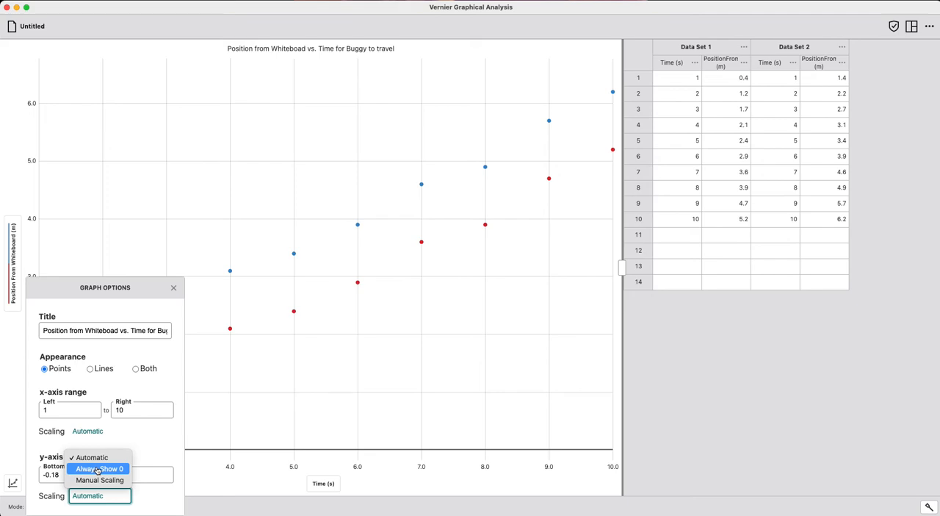
click(97, 469)
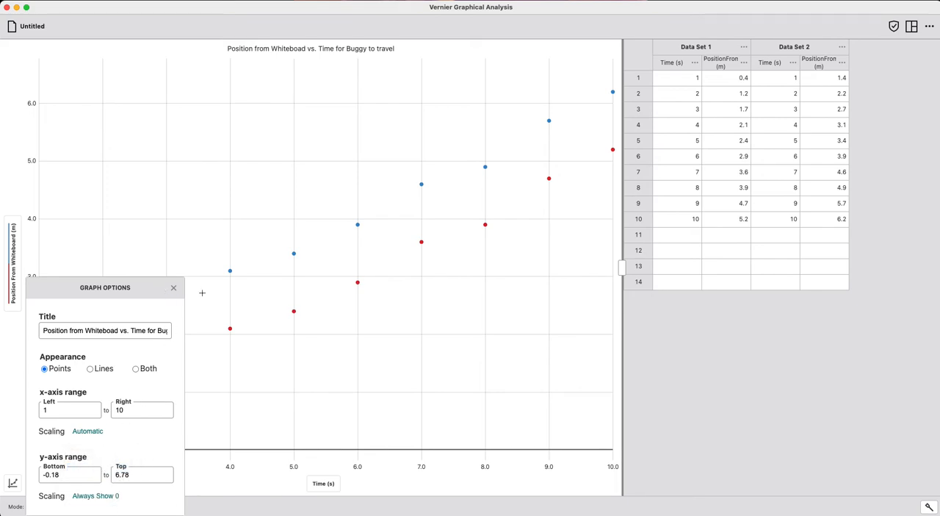
click(174, 289)
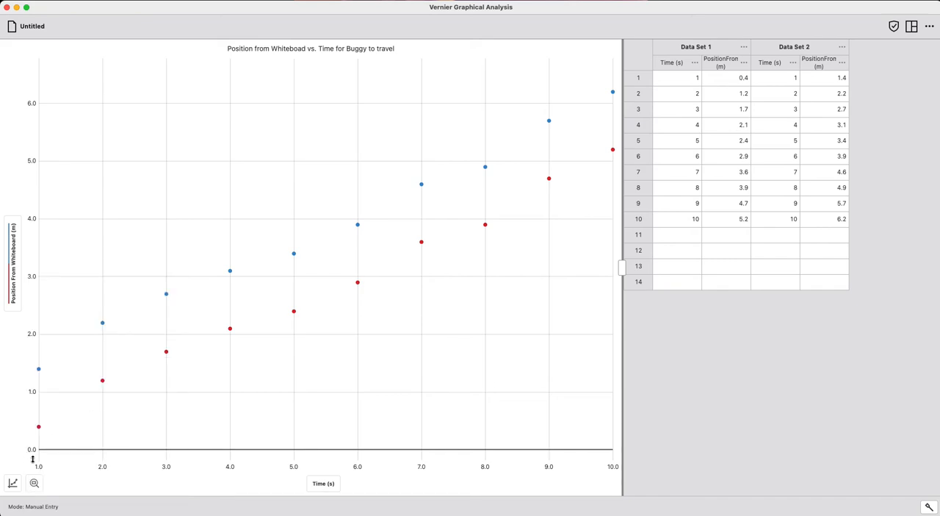
- Start a curve fit on both plotted data sets and preview the Quadratic and Power fit types
click(13, 482)
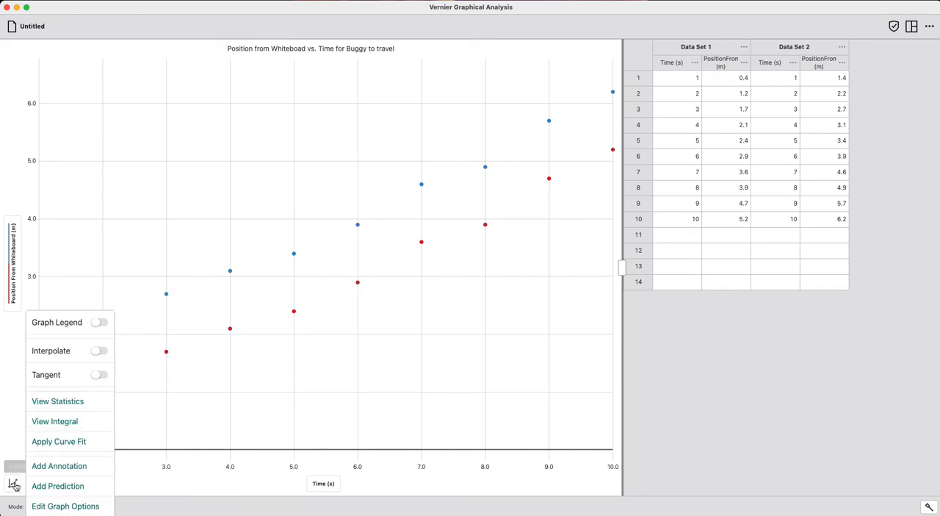
click(59, 442)
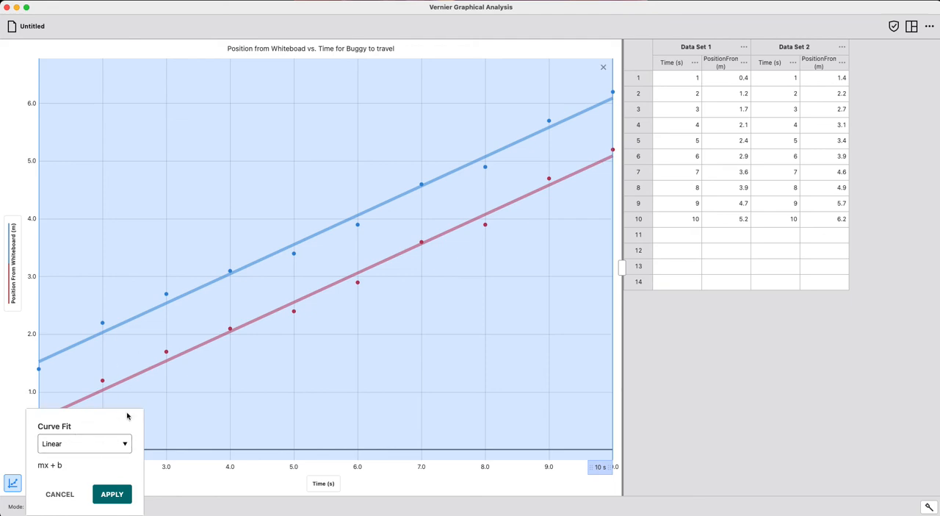
click(85, 444)
click(65, 397)
click(125, 443)
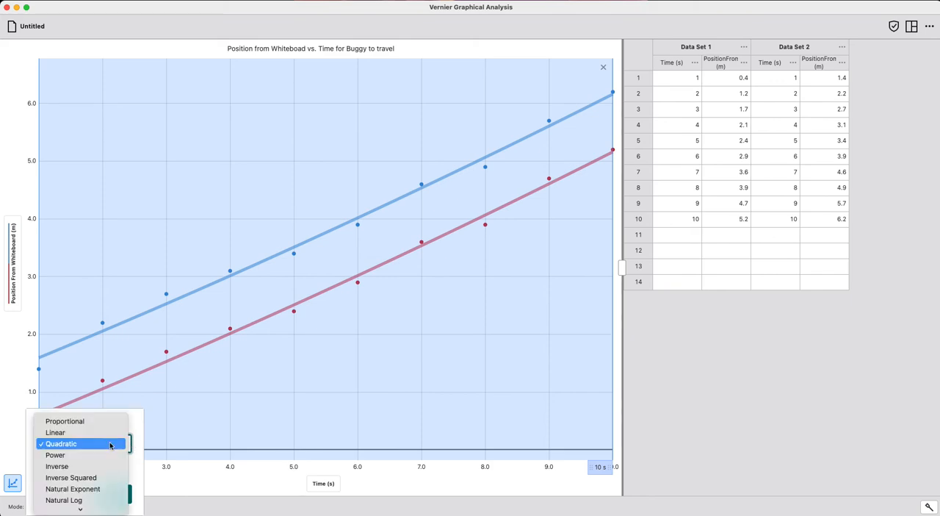
click(104, 453)
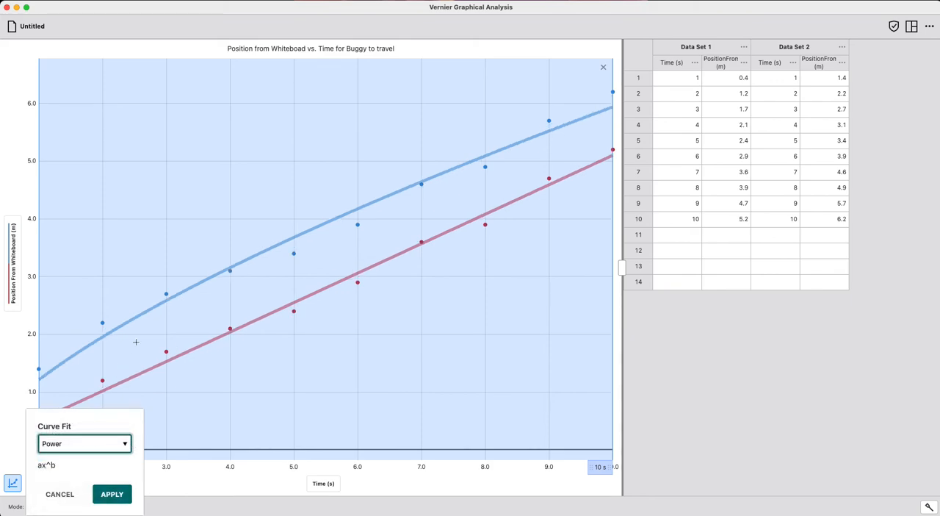
- Set the curve fit type to Linear (mx + b) and apply it to both data sets
click(65, 446)
click(58, 421)
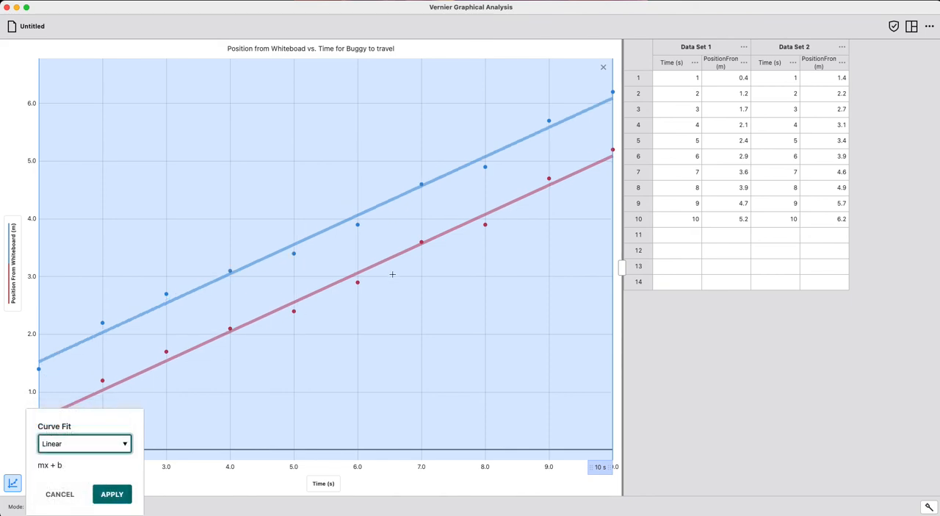
click(112, 493)
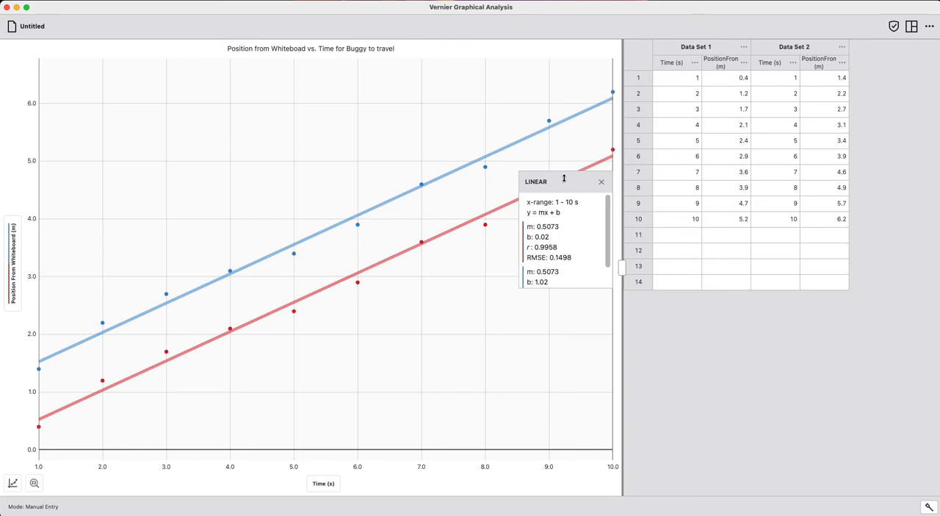
- Examine the Linear fit parameters for both data sets and remove the fit from the graph
drag(561, 182, 486, 232)
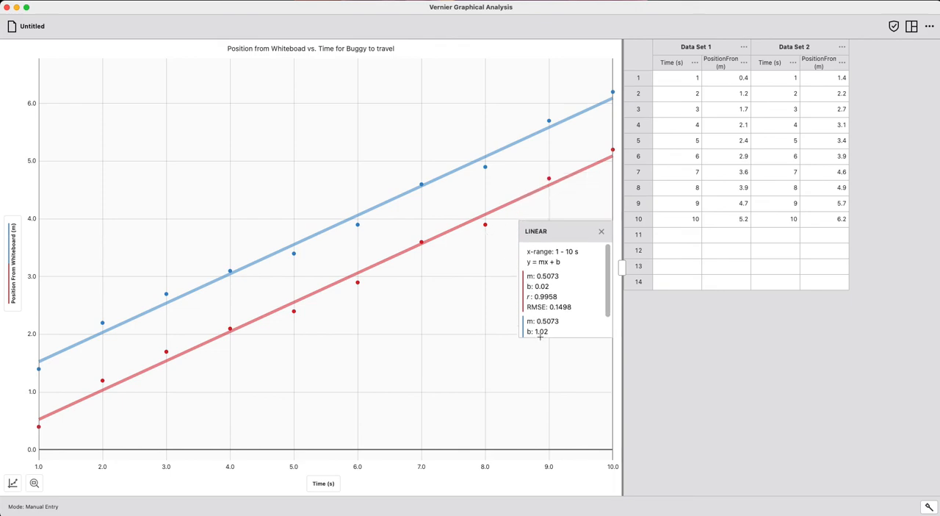
scroll(580, 314, down, 3)
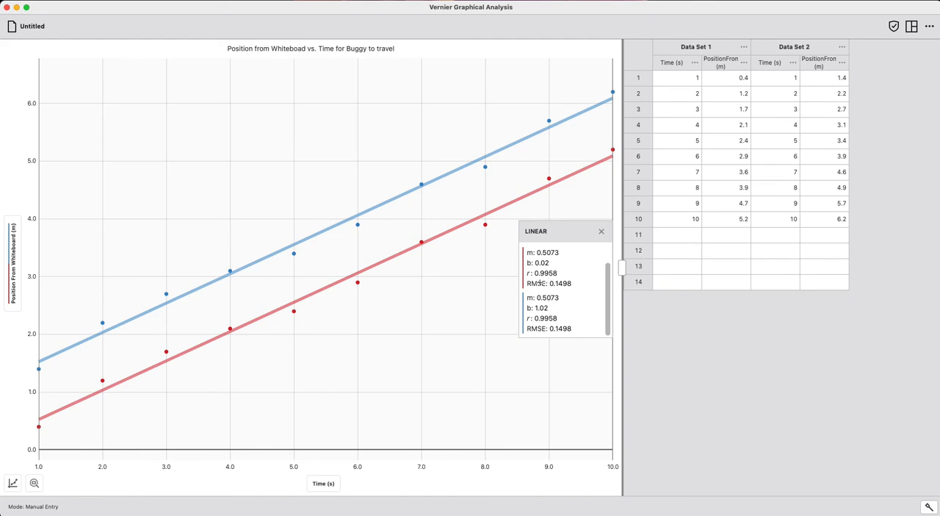
scroll(562, 279, up, 2)
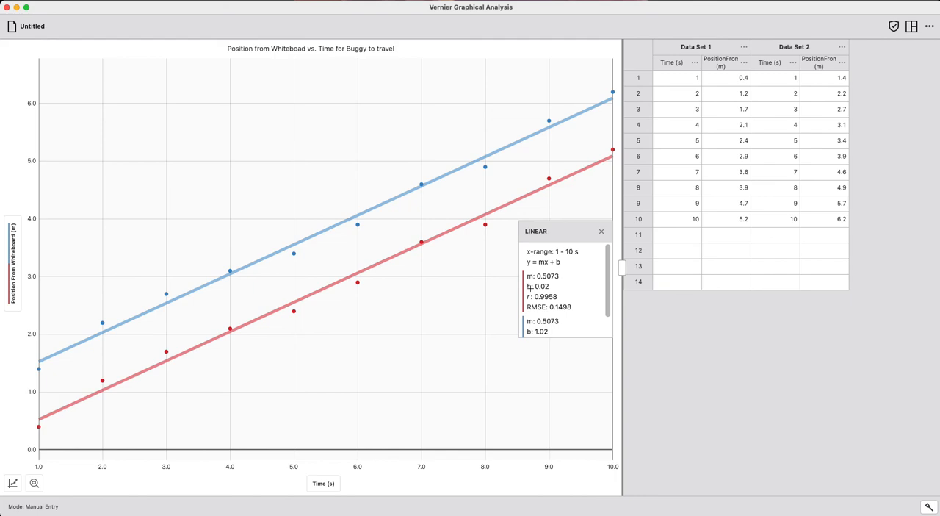
click(601, 231)
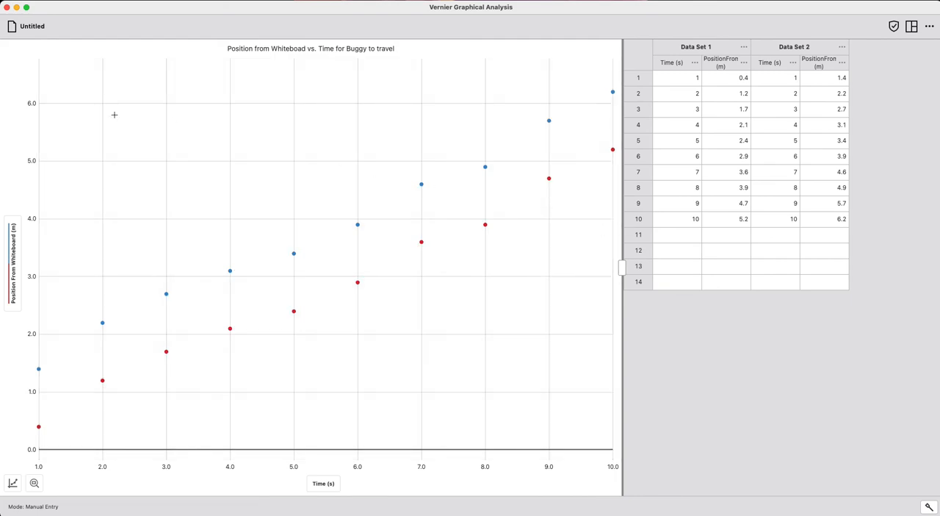